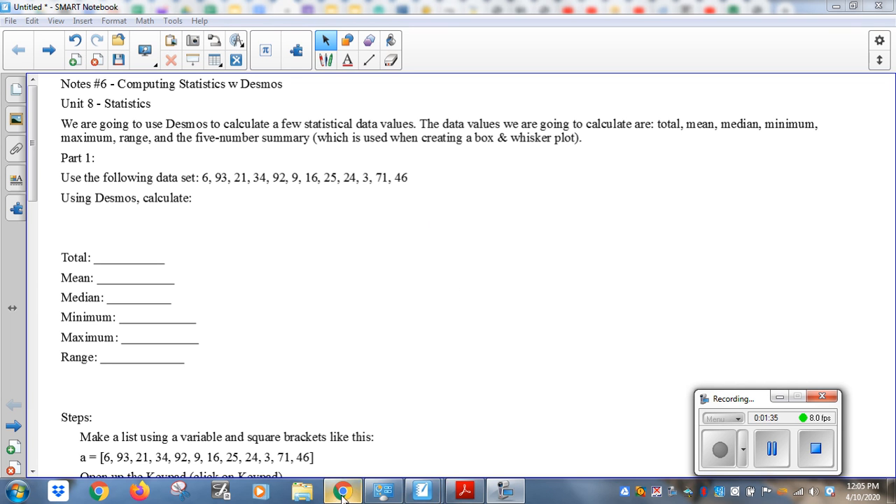
Switch to the Notes #6 document in Google Docs and review the Part 1 data set and the calculation steps.
mouse_move(343, 492)
left_click(342, 392)
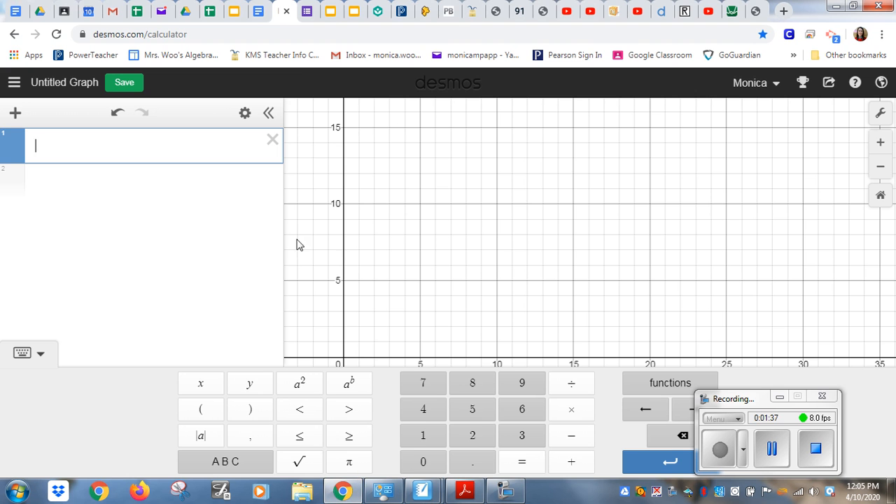
left_click(258, 9)
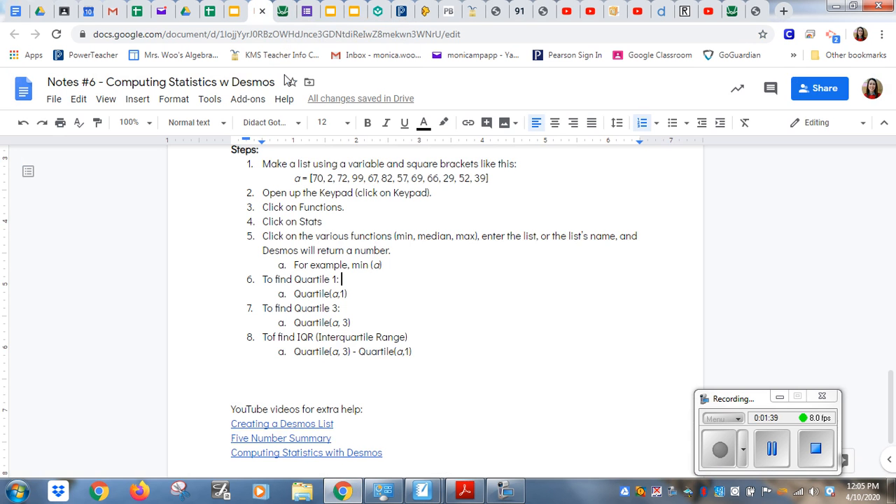
scroll(407, 241, "up", 4)
scroll(407, 241, "up", 12)
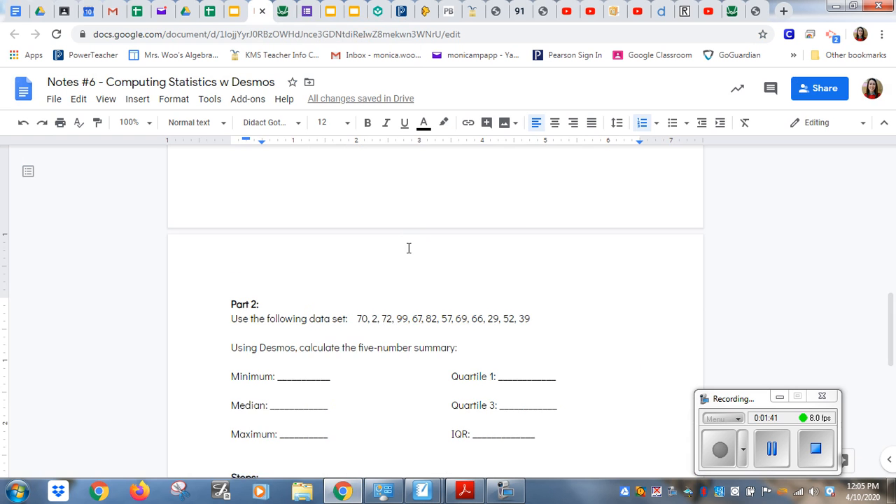
scroll(409, 248, "down", 1)
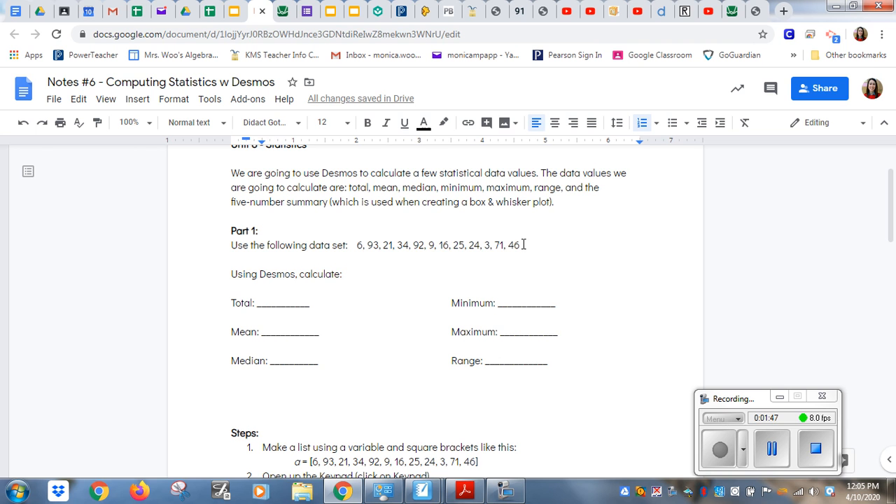
left_click_drag(523, 244, 357, 245)
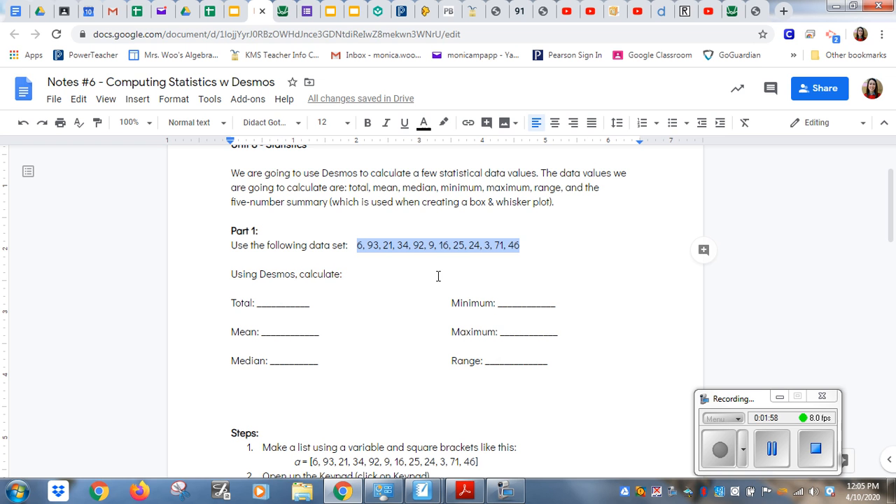
scroll(360, 385, "down", 3)
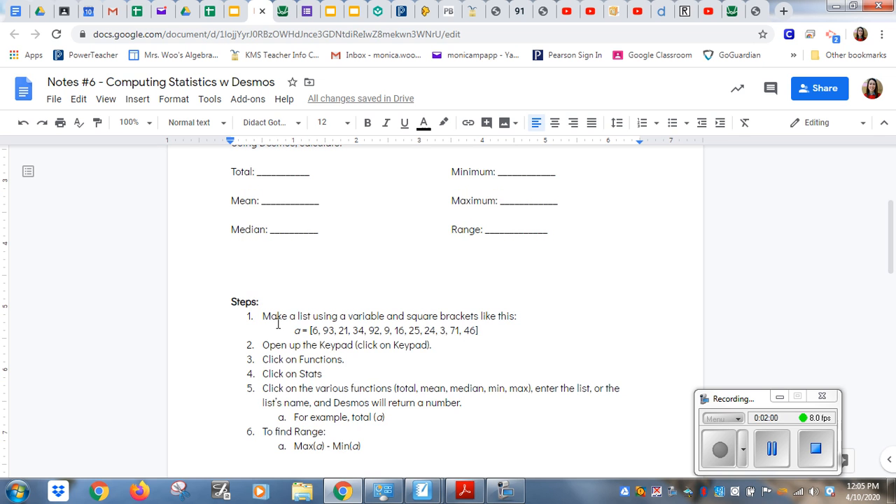
scroll(371, 308, "up", 1)
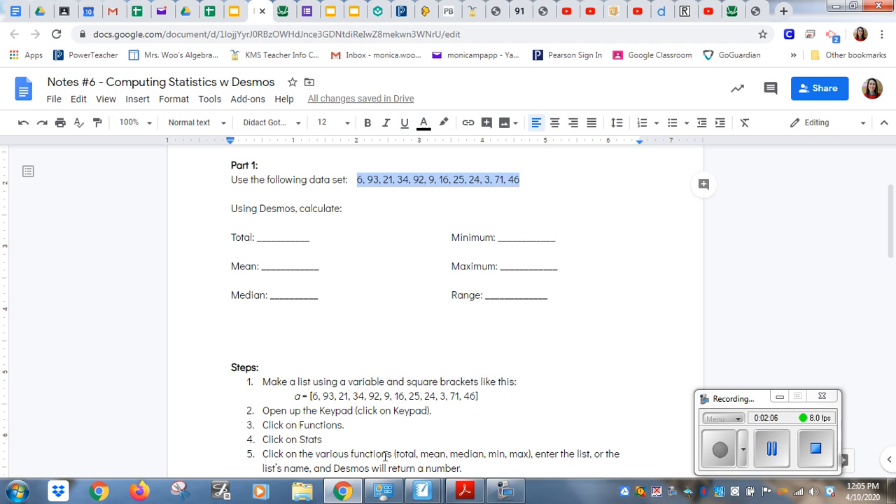
In the Desmos calculator, define list a as [6,93,21,34,92,9,16,25,24,3,71,46] in the first expression.
left_click(282, 10)
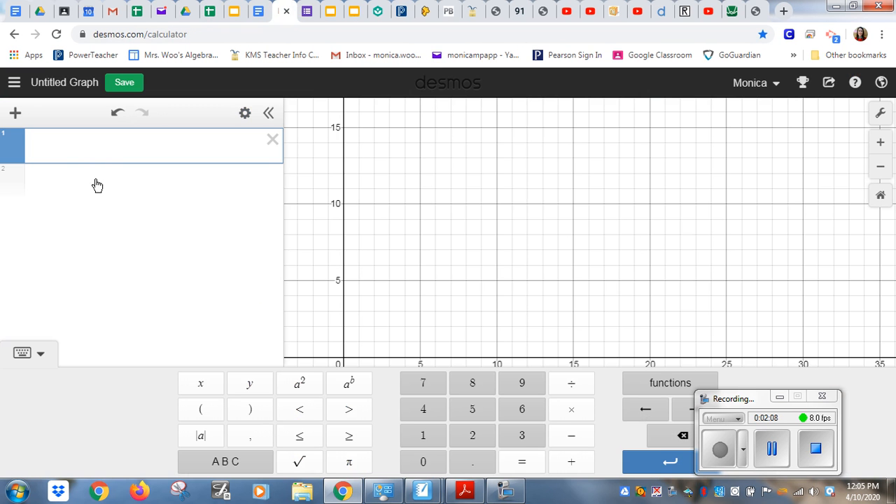
left_click(75, 161)
type("a = [")
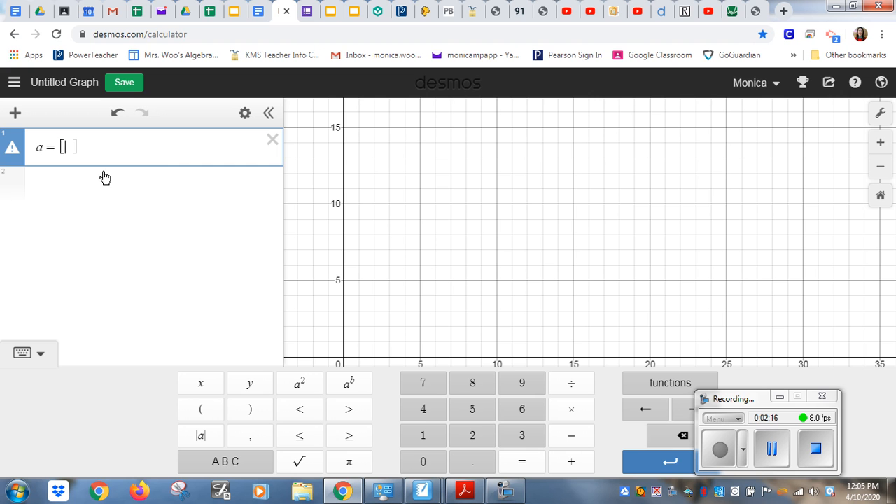
type("6,93,21,34,92,9,16,25,24,3,71,46")
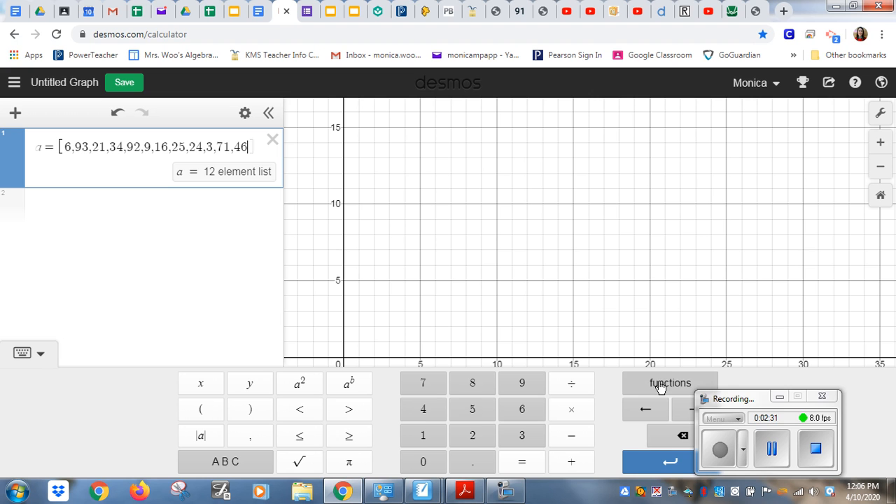
left_click(779, 396)
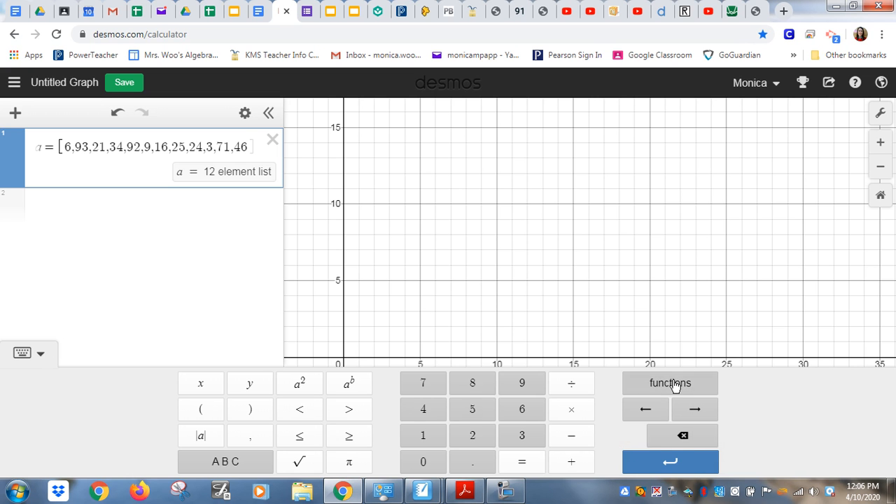
left_click(673, 387)
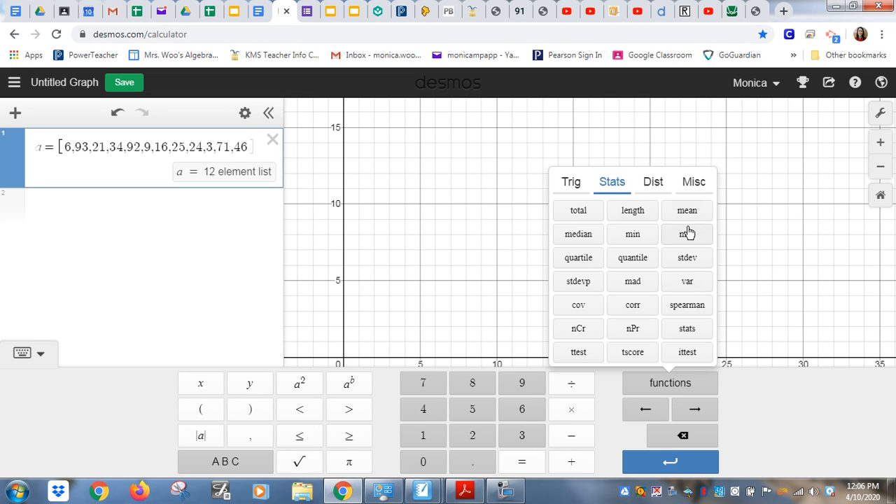
left_click(579, 212)
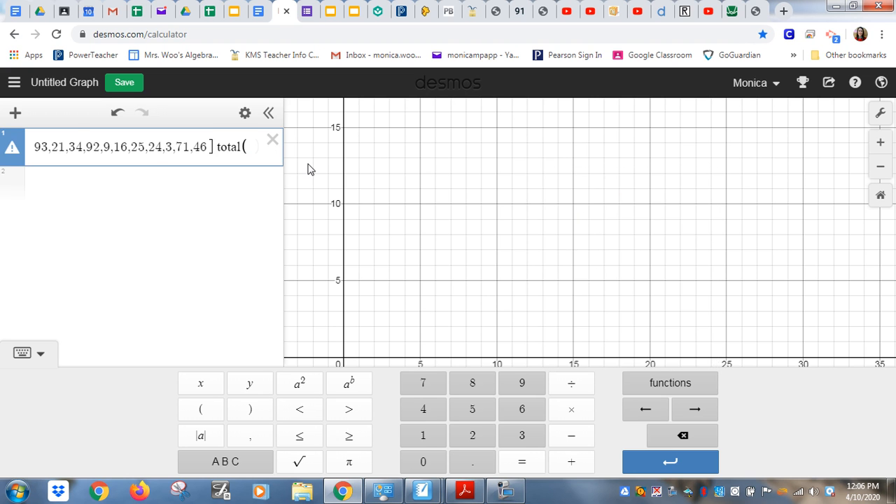
key("BackSpace")
key("BackSpace")
key("BackSpace")
key("BackSpace")
key("BackSpace")
key("BackSpace")
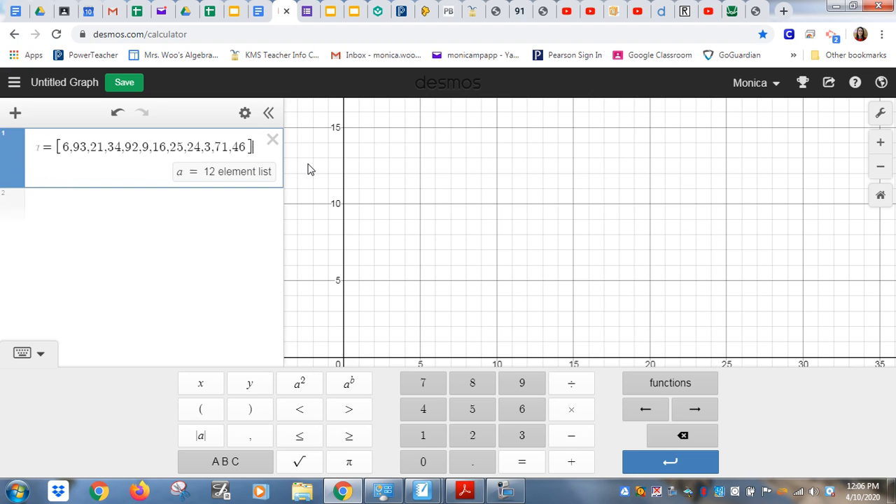
Calculate the total of list a in the second expression using the total function.
left_click(60, 203)
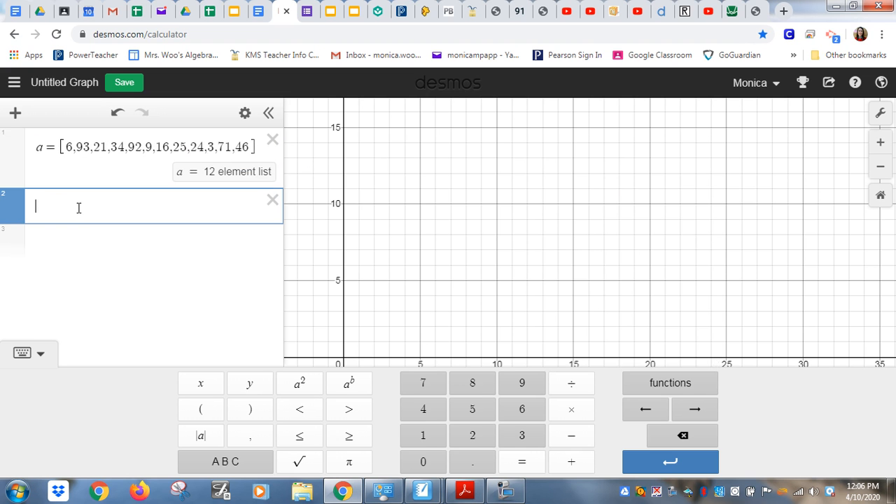
left_click(700, 386)
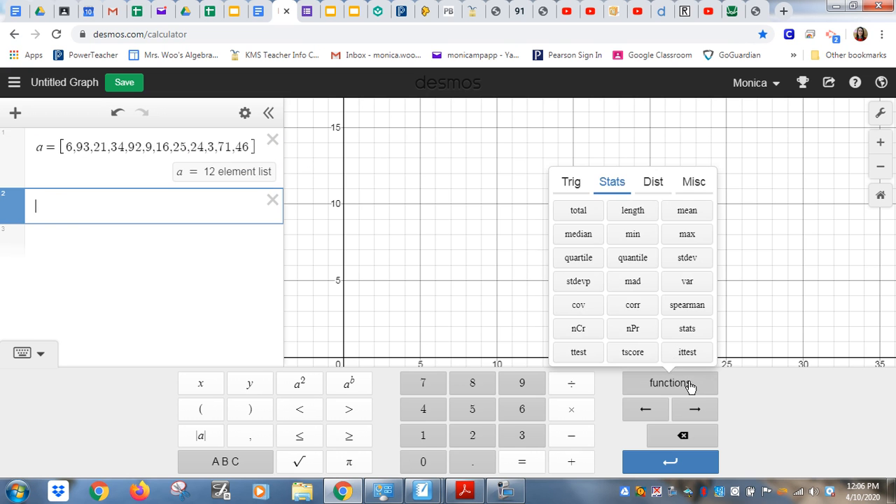
left_click(576, 215)
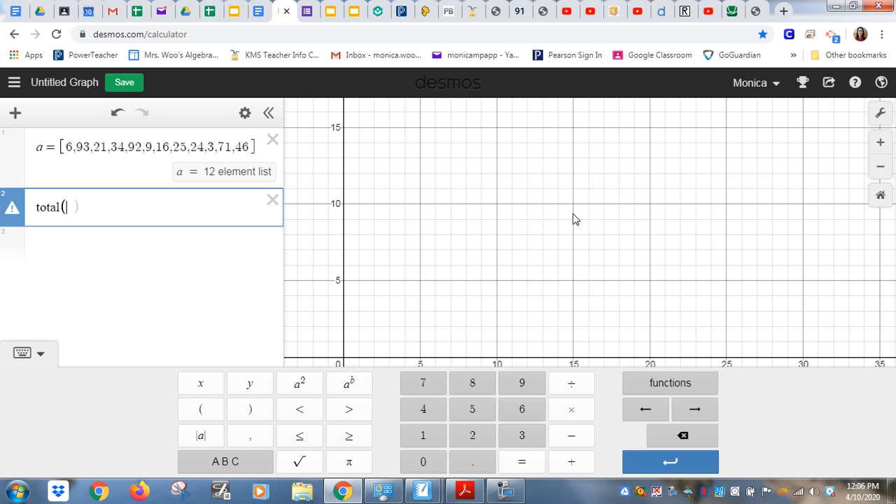
type("a")
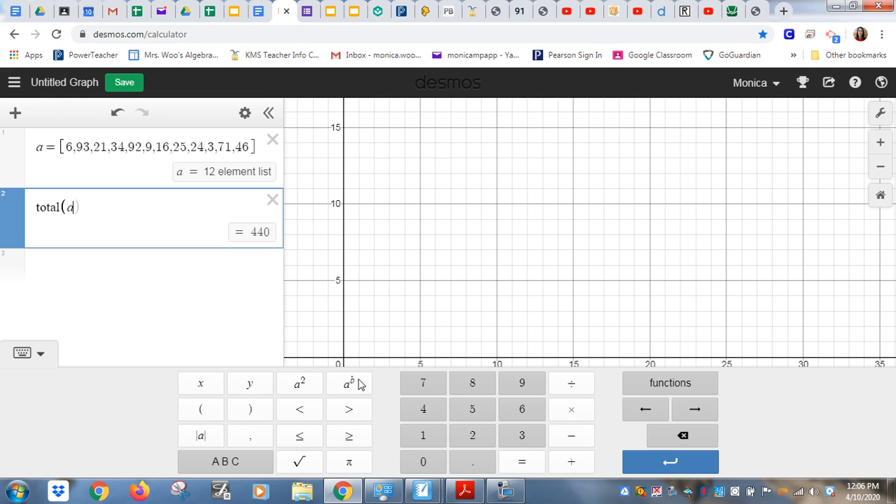
Switch to the Google Docs notes and fill in the Part 1 Total blank with 440.
left_click(253, 18)
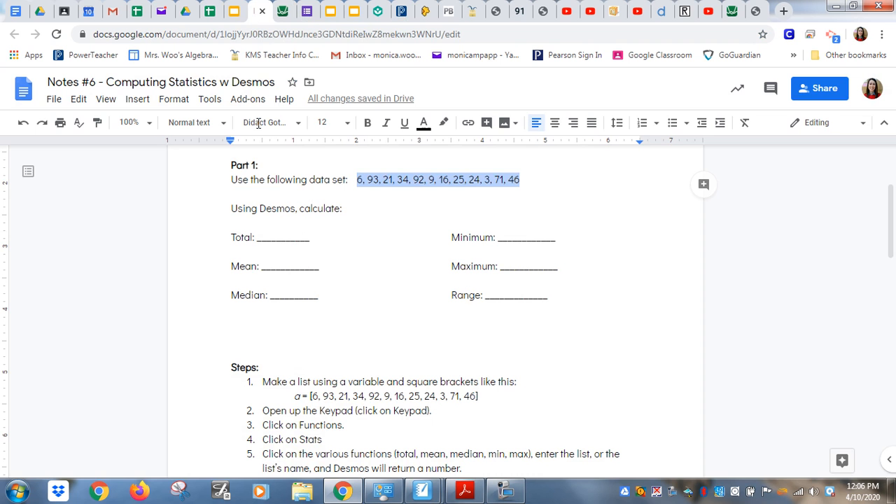
left_click(287, 241)
type("440")
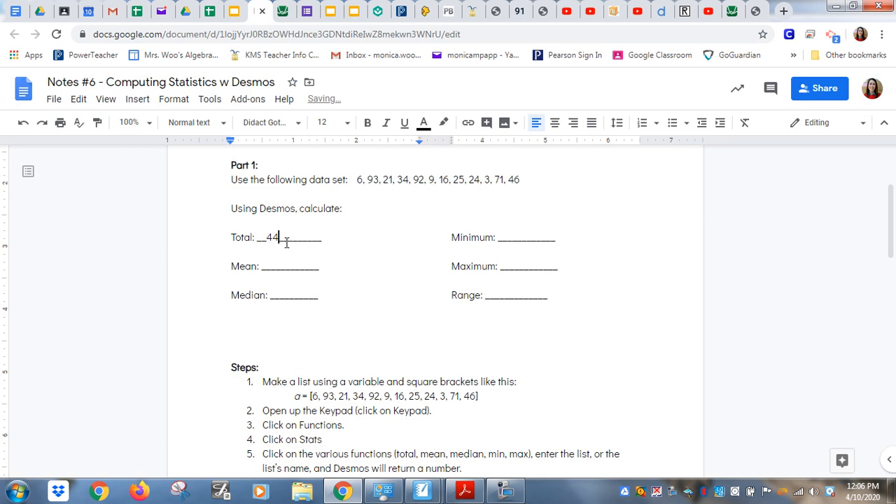
Return to Desmos and calculate the mean of list a in the third expression.
left_click(283, 12)
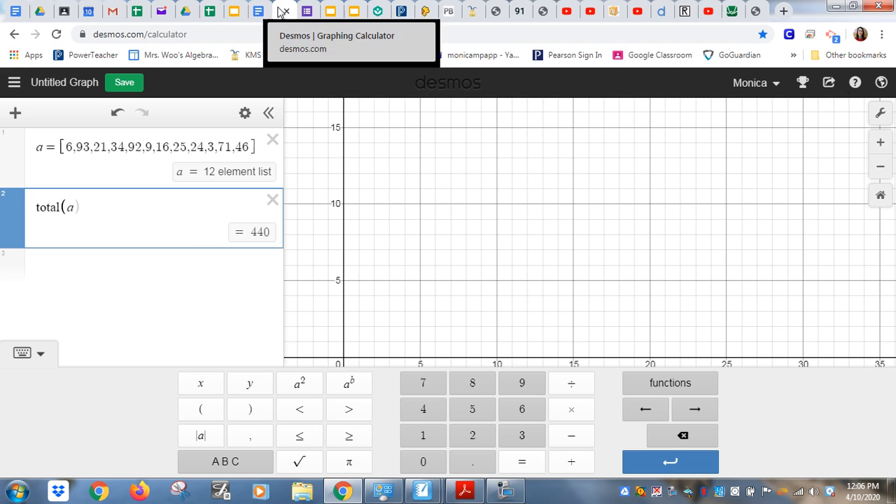
left_click(74, 270)
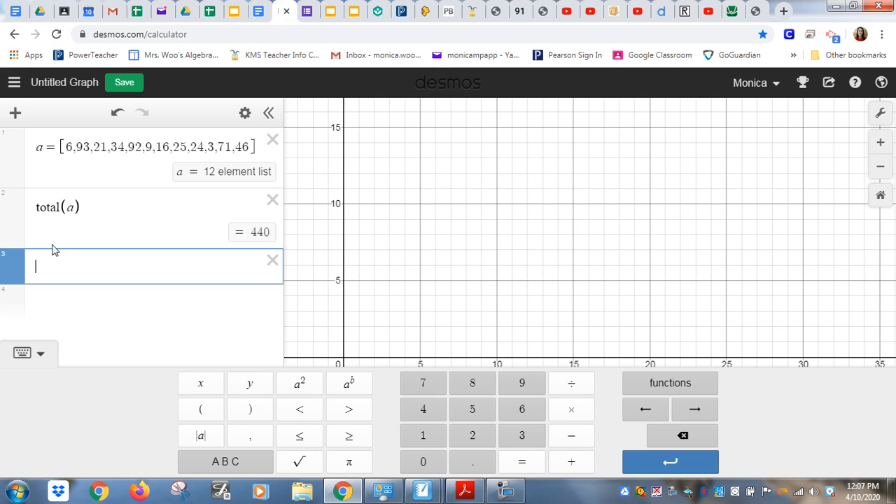
left_click(656, 386)
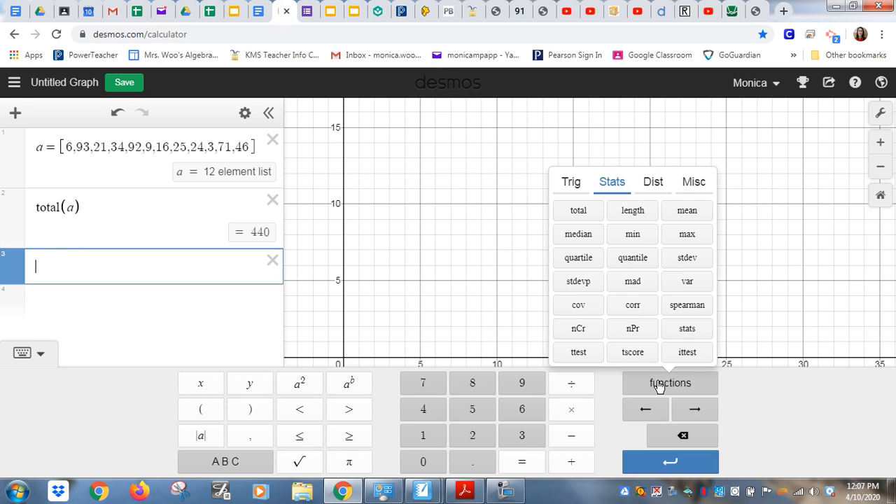
left_click(693, 216)
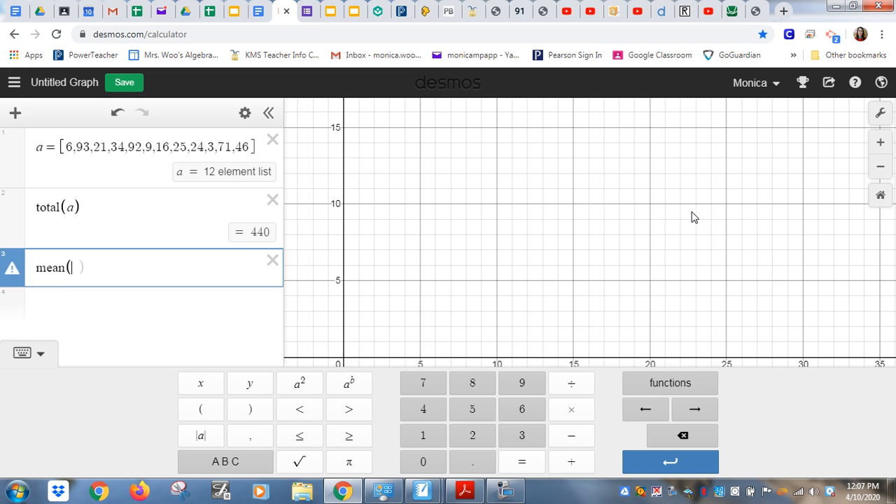
type("a")
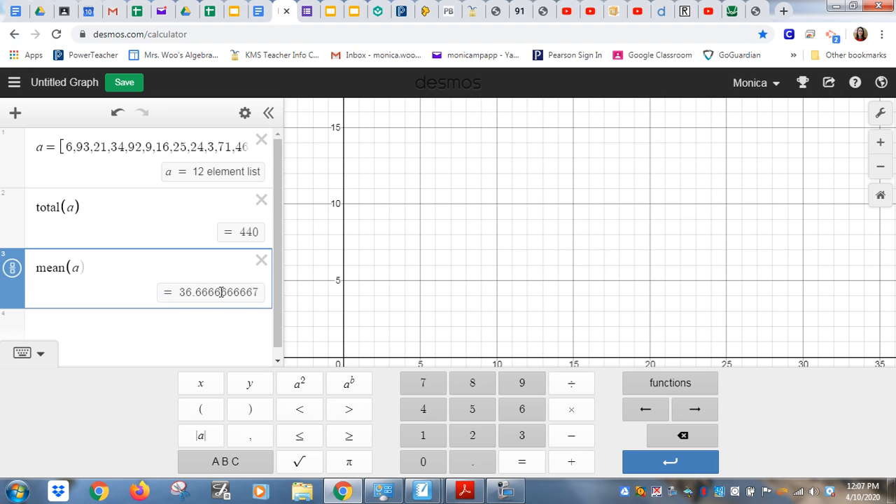
Switch to the Google Docs notes and fill in the Part 1 Mean blank with 36.67.
left_click(258, 11)
left_click(275, 266)
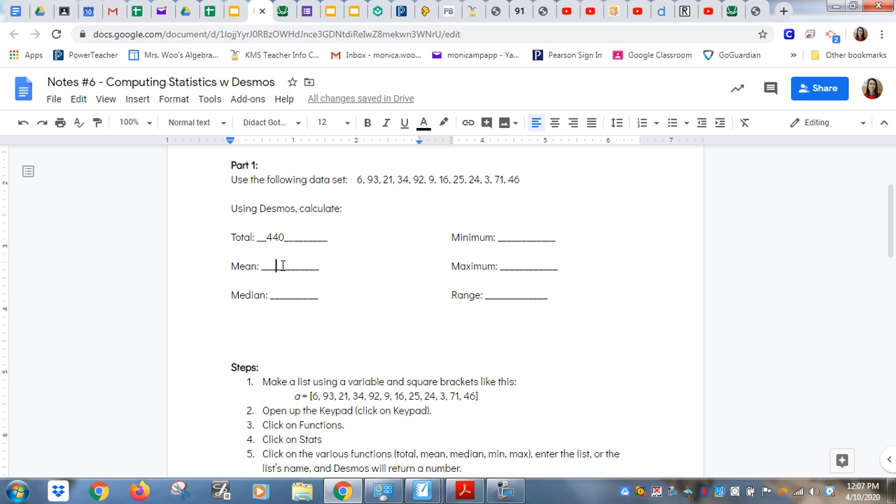
type("3")
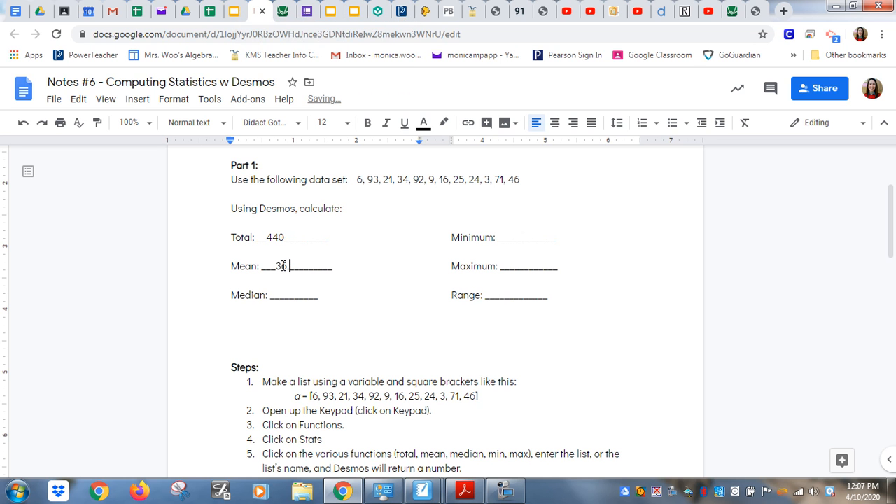
type("6.67")
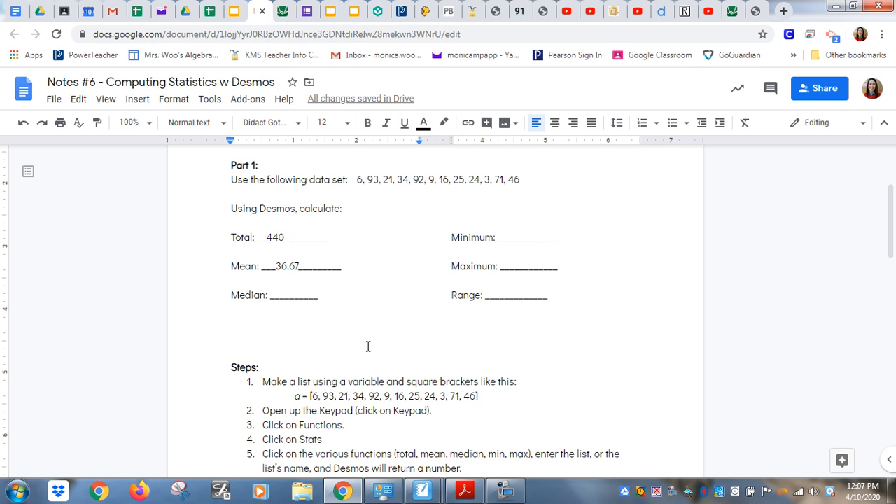
scroll(371, 364, "down", 1)
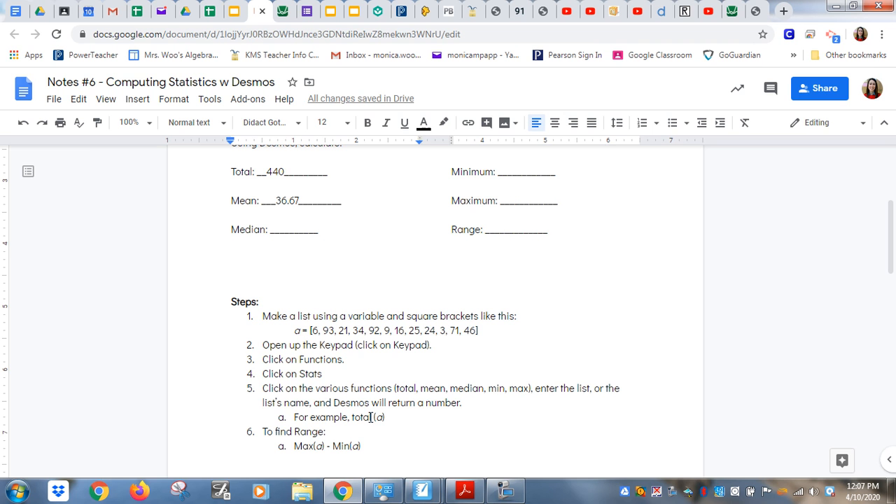
Return to Desmos and calculate the median of list a in the fourth expression.
left_click(283, 11)
left_click(90, 336)
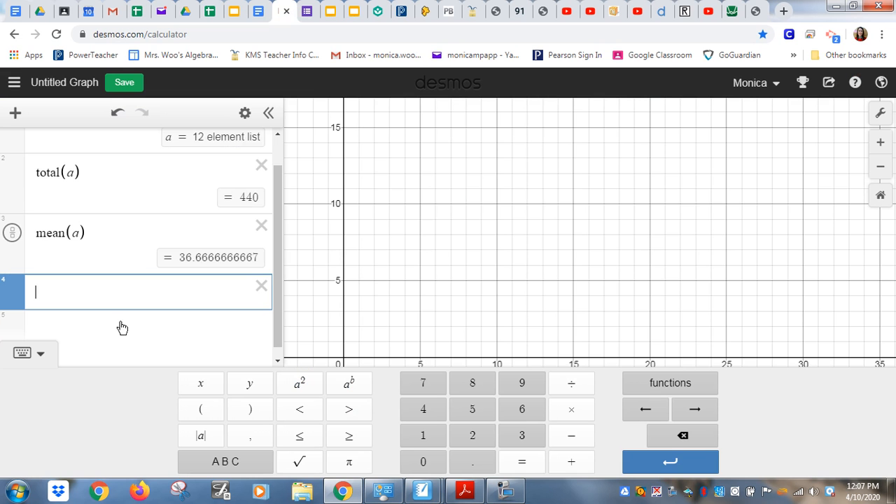
left_click(677, 384)
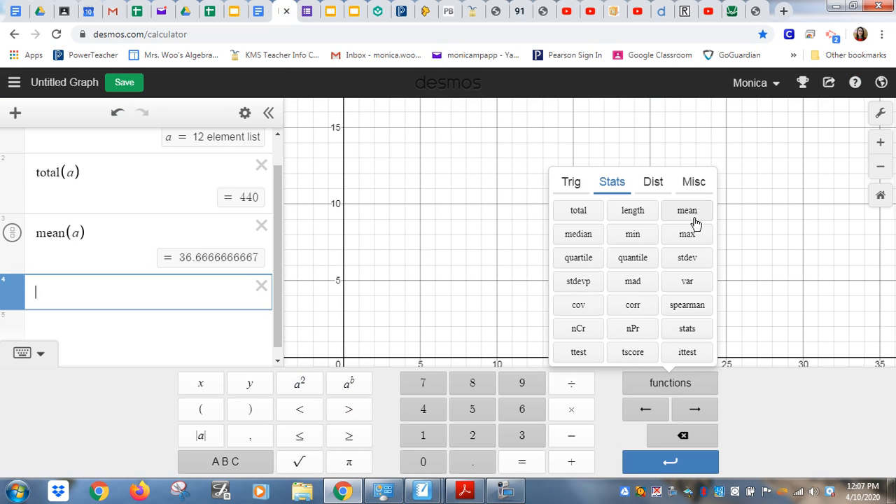
left_click(579, 236)
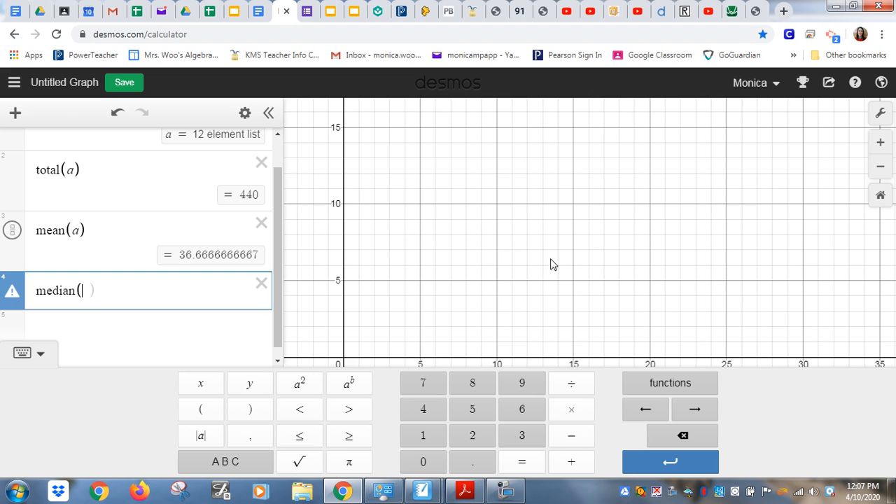
type("a")
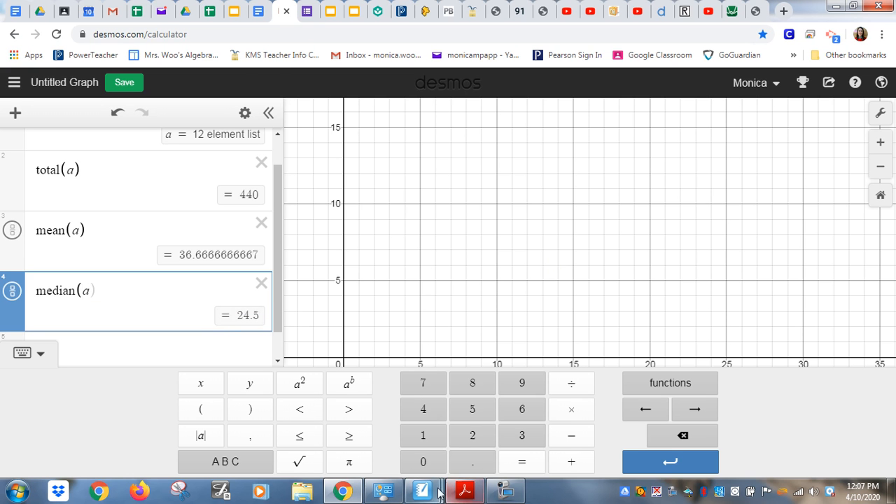
Switch to the Google Docs notes and fill in the Part 1 Median blank with 24.5.
left_click(259, 12)
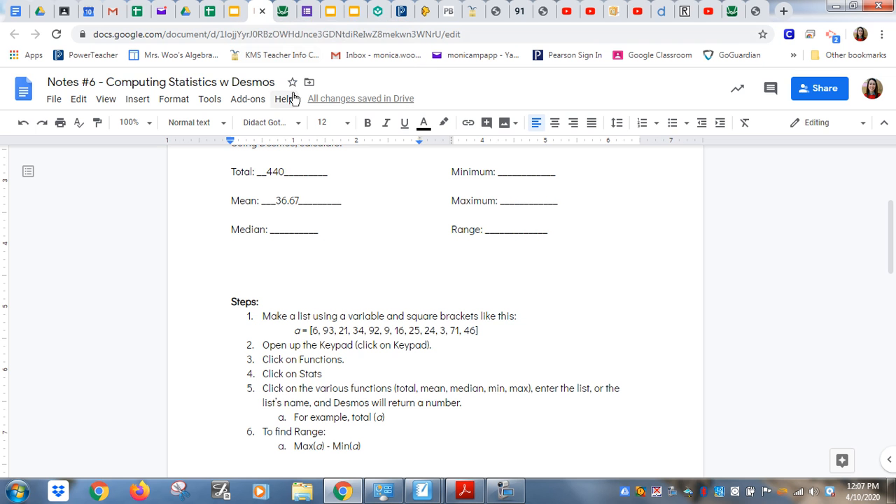
left_click(286, 229)
type("24")
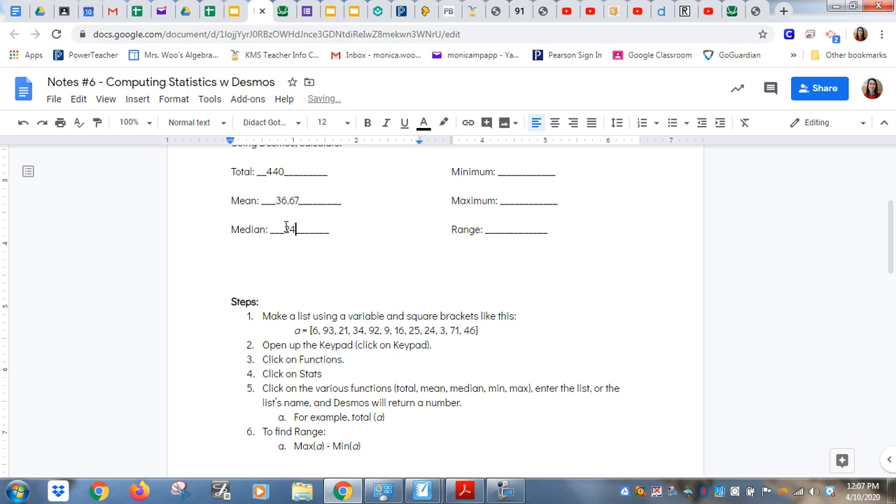
type(".5")
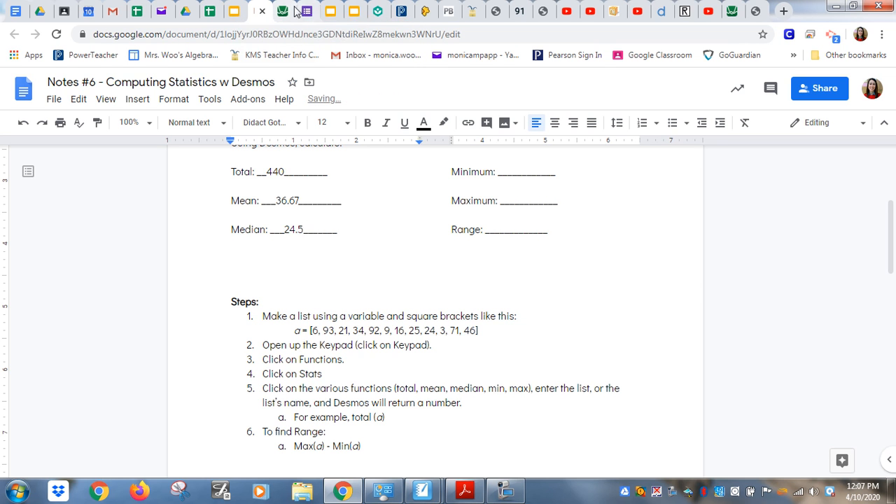
Return to Desmos and calculate the minimum of list a in the fifth expression.
left_click(283, 11)
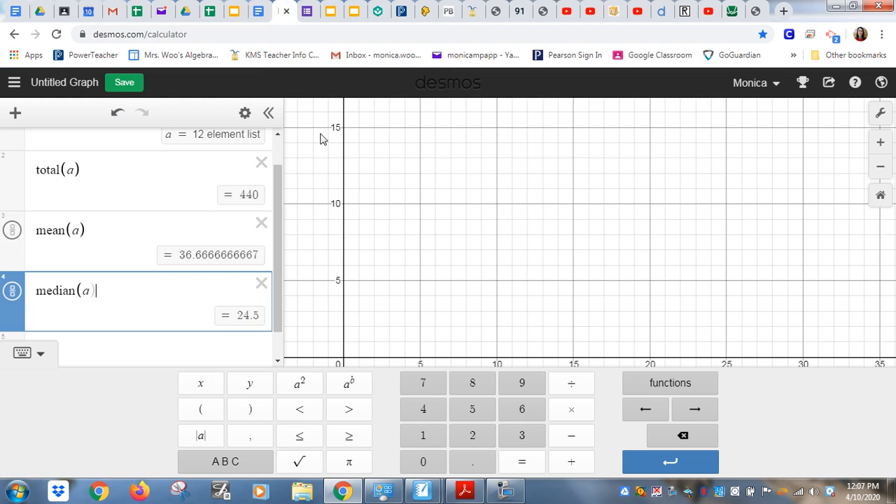
left_click(102, 343)
left_click(675, 383)
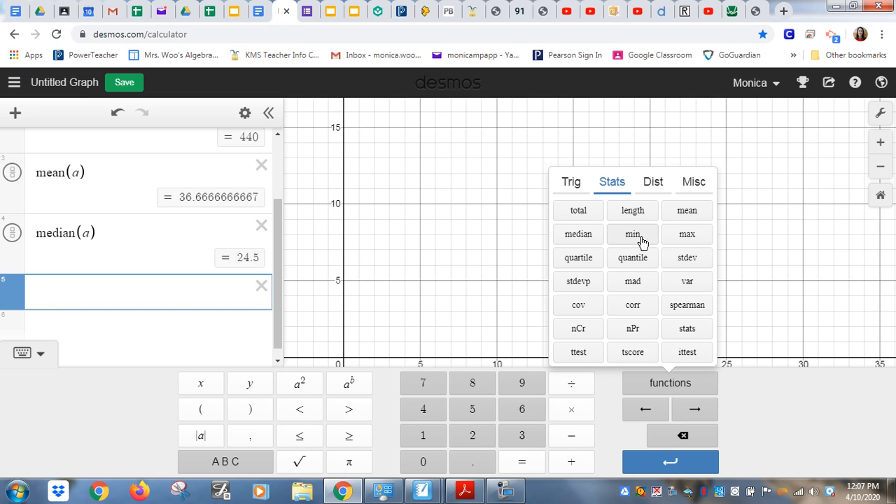
type("min")
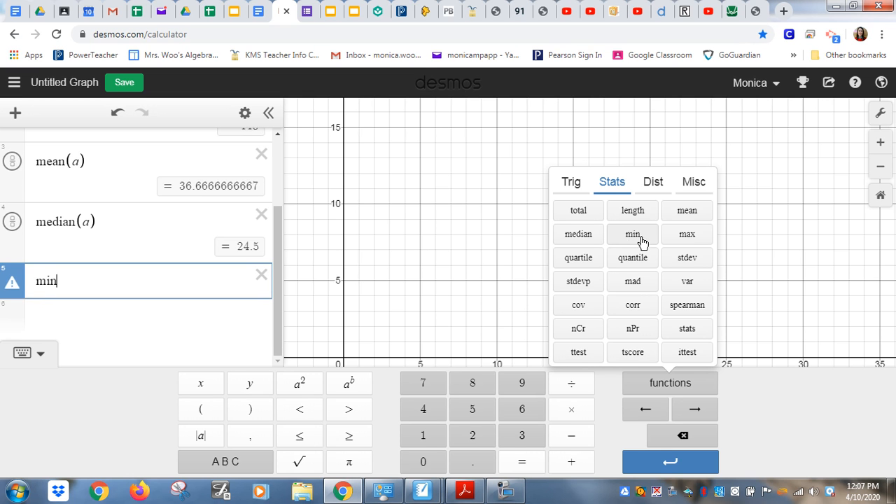
type("(a)")
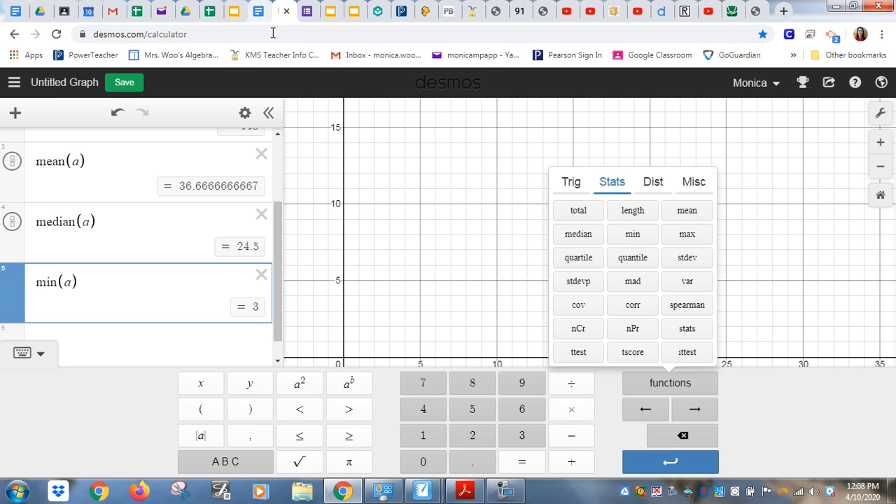
Switch to the Google Docs notes and fill in the Part 1 Minimum blank with 3.
left_click(258, 11)
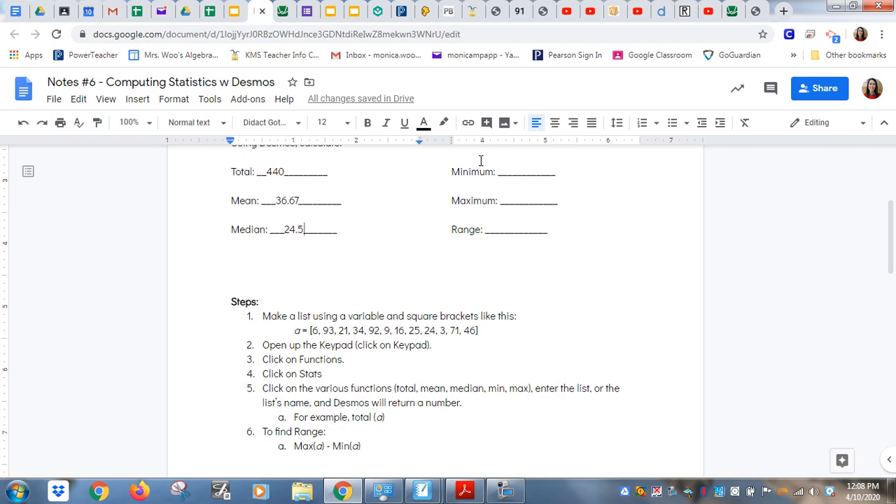
left_click(522, 171)
type("3")
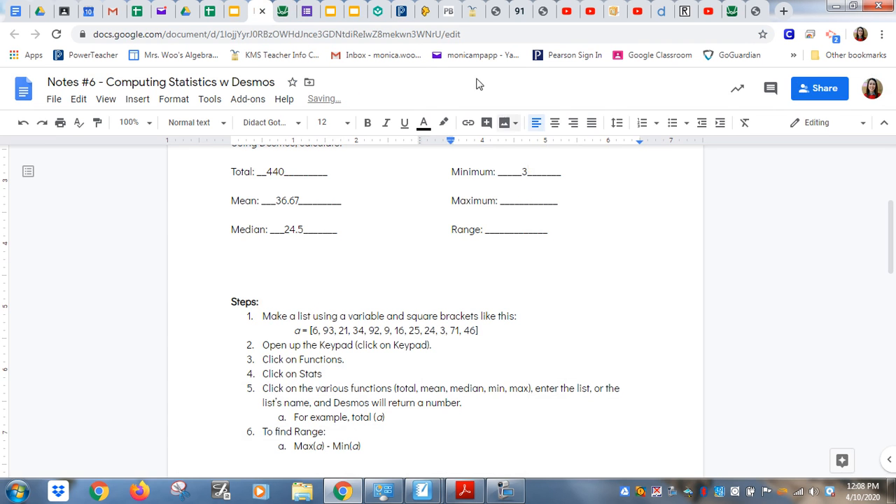
Return to Desmos and calculate the maximum of list a in the sixth expression.
left_click(280, 15)
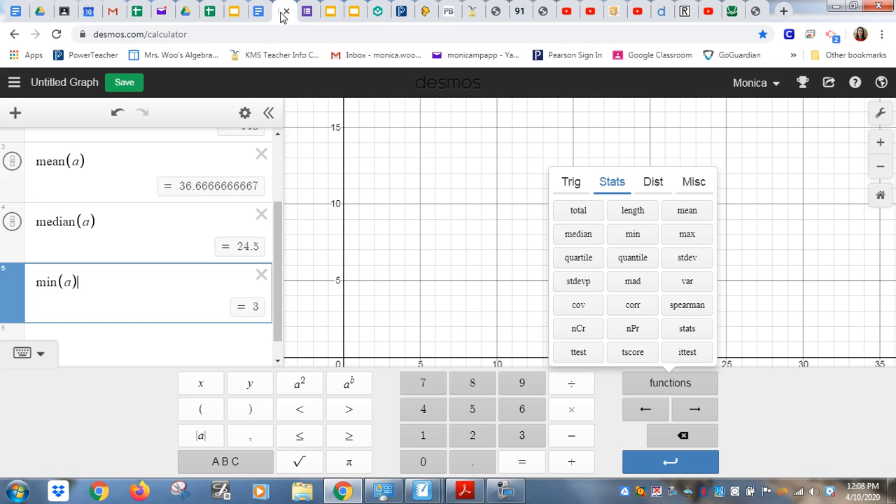
left_click(147, 345)
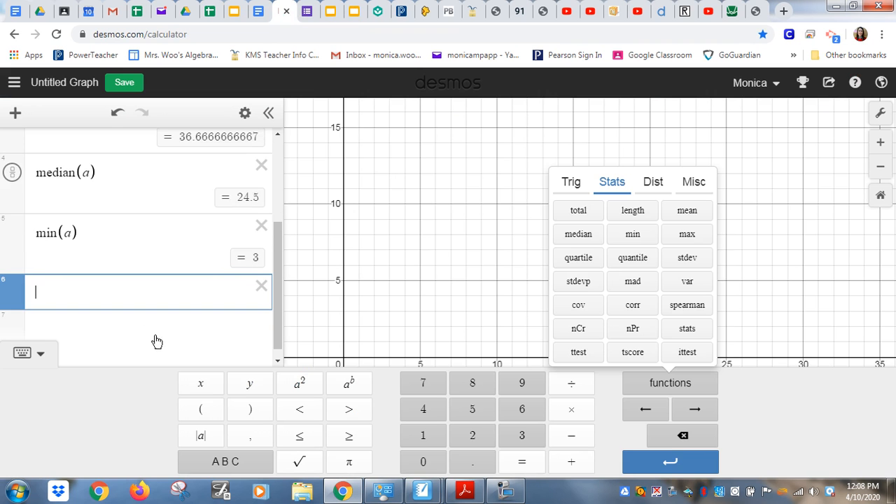
left_click(686, 235)
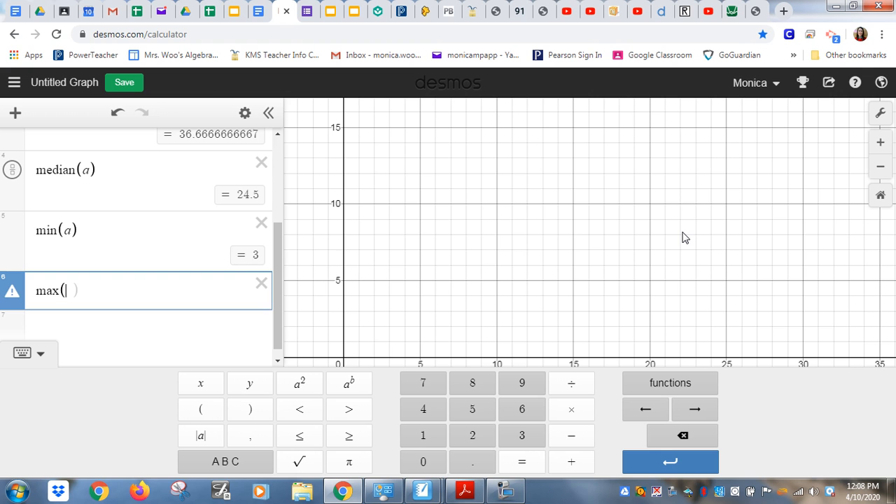
type("a")
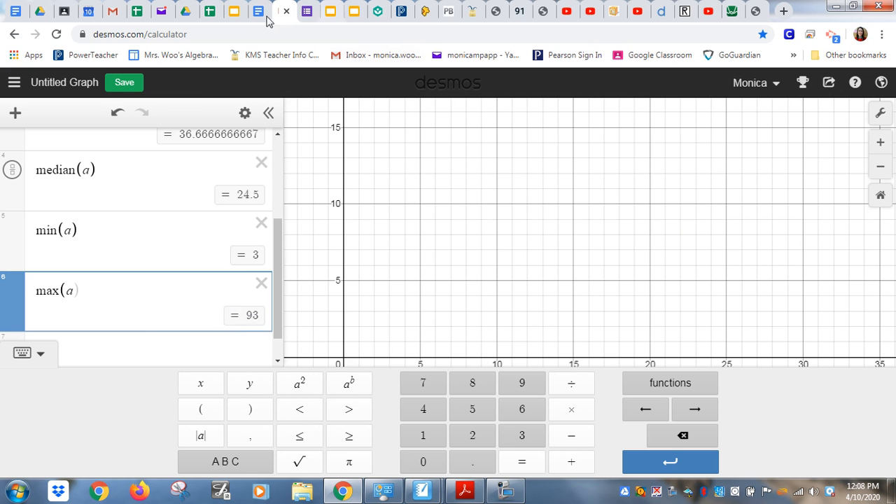
Switch to the Google Docs notes and fill in the Part 1 Maximum blank with 93.
left_click(266, 21)
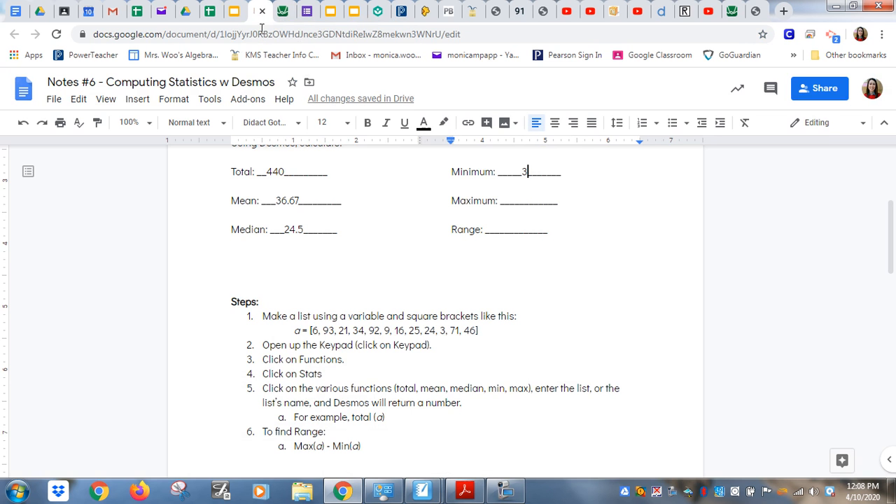
left_click(515, 200)
type("93")
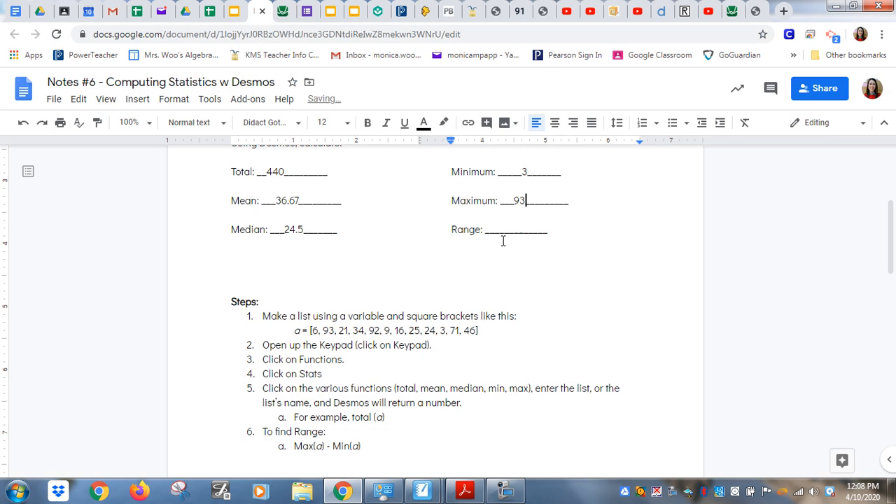
Return to Desmos and extend the sixth expression to max(a) − min(a) to calculate the range.
left_click(283, 12)
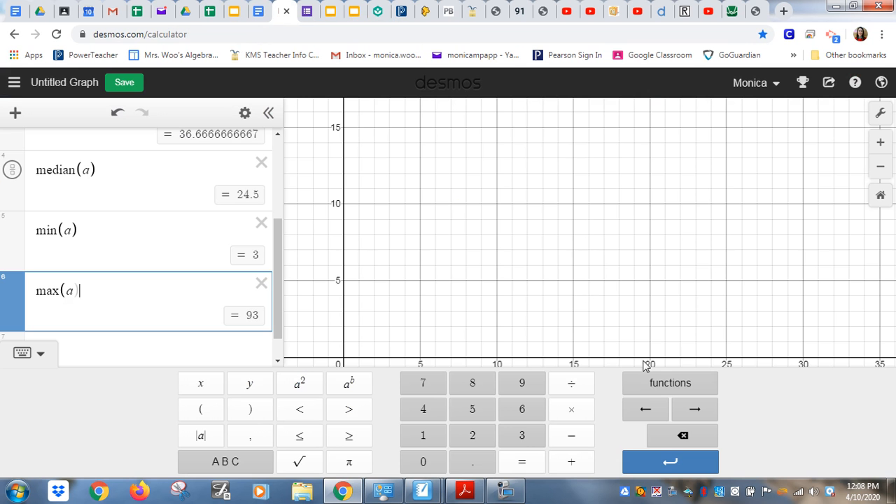
left_click(670, 383)
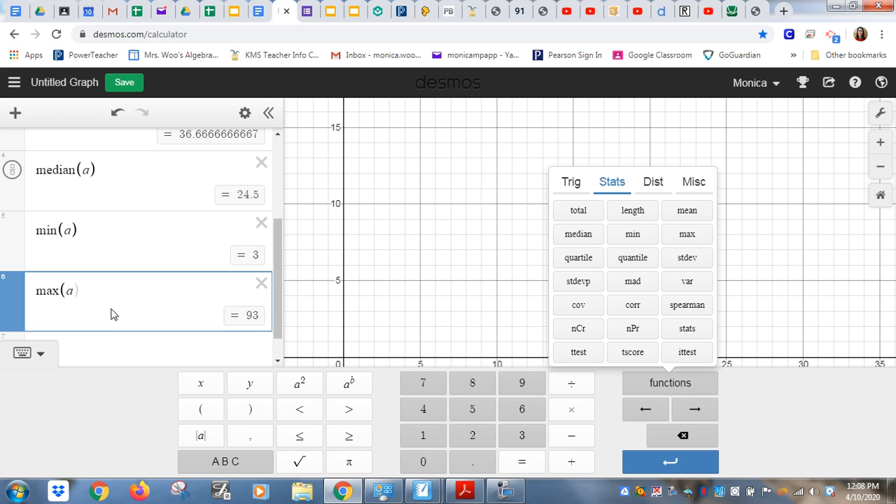
type("-")
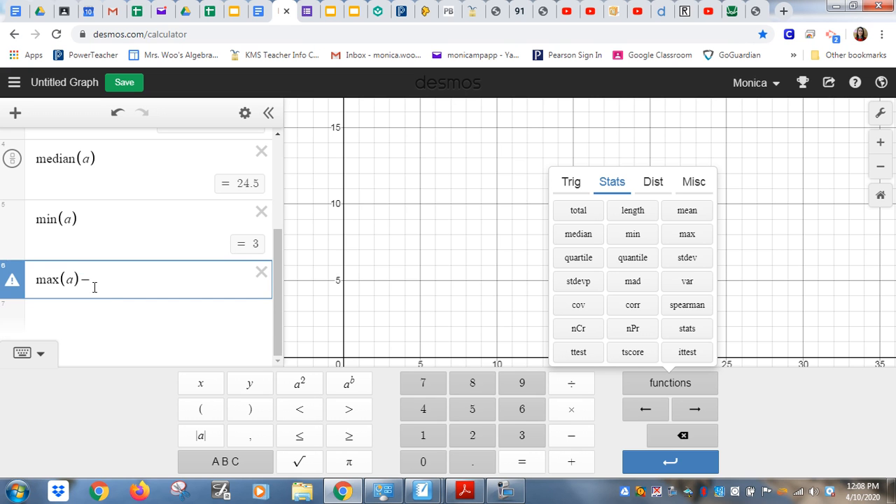
left_click(634, 239)
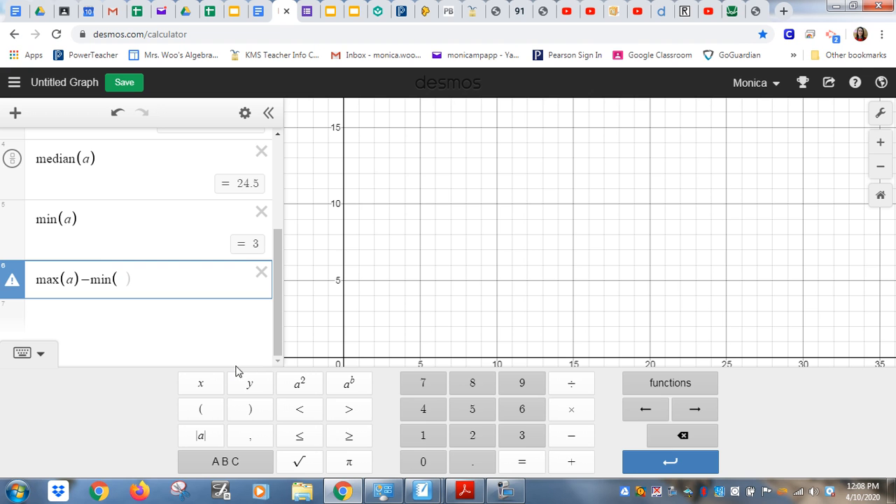
type("a")
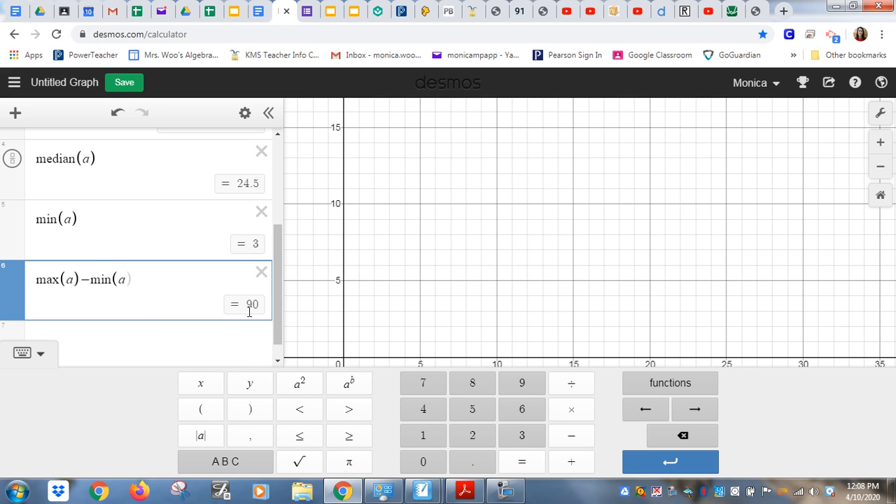
Switch to the Google Docs notes and fill in the Part 1 Range blank with 90.
left_click(256, 10)
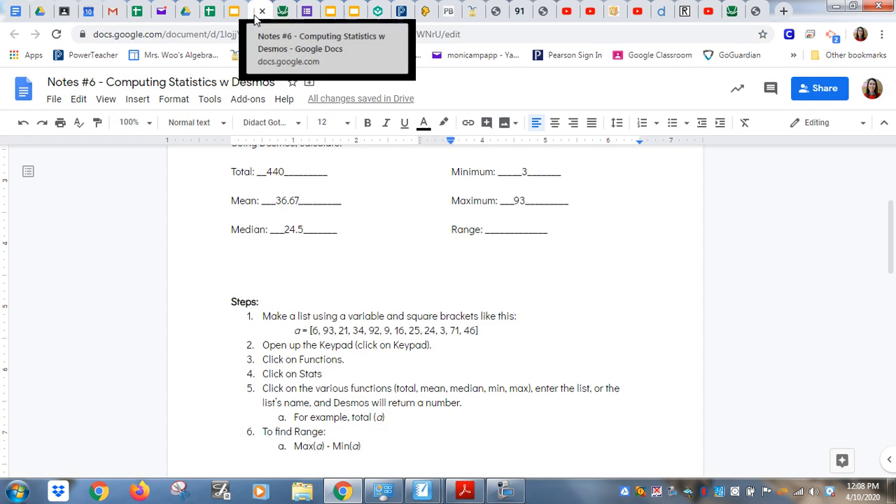
left_click(510, 226)
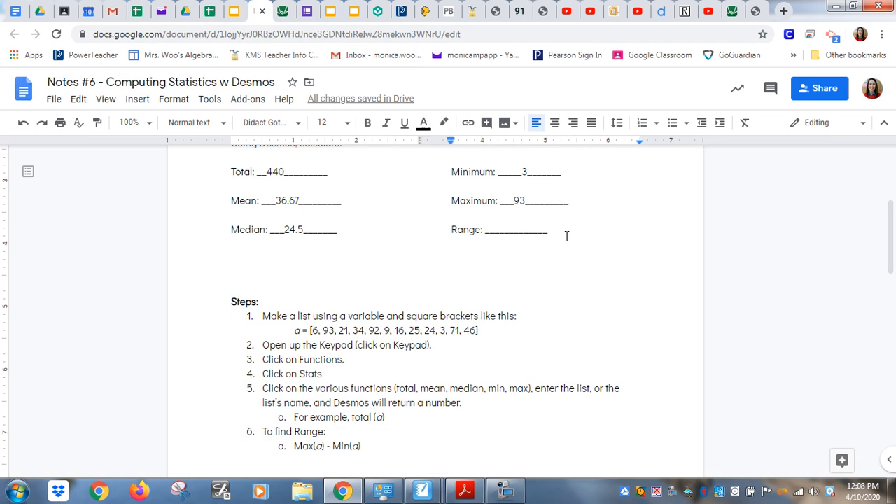
type("90")
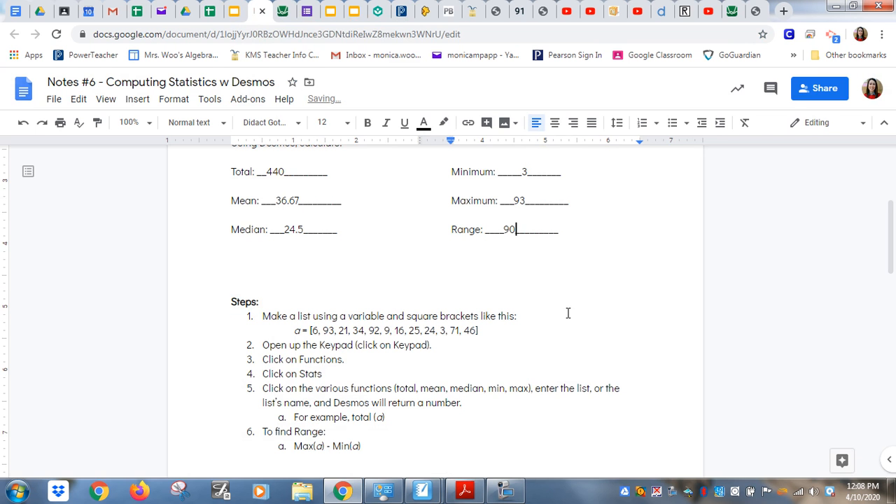
Copy the numbers of the Part 2 data set, from 70 through 39, in the notes.
scroll(510, 339, "up", 2)
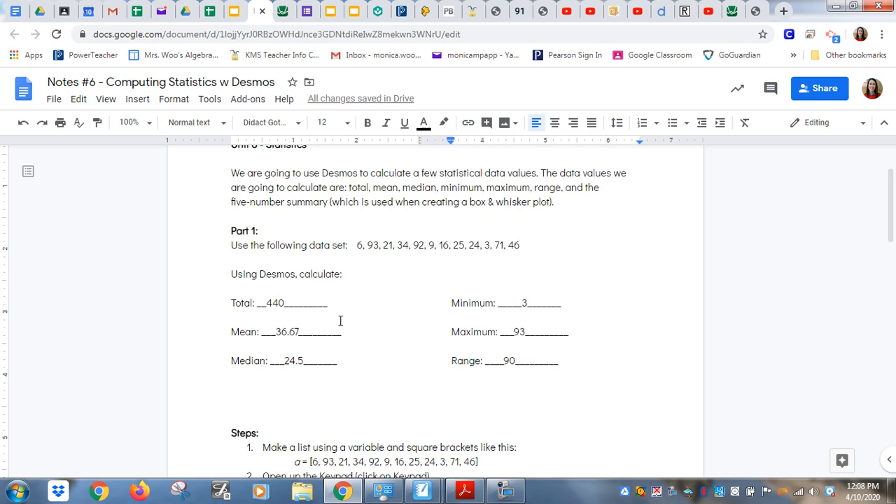
scroll(340, 321, "down", 10)
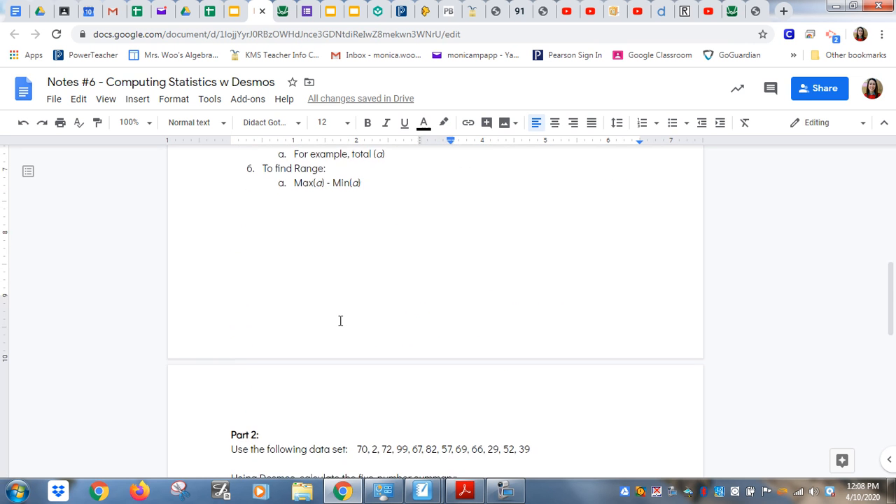
scroll(341, 321, "down", 2)
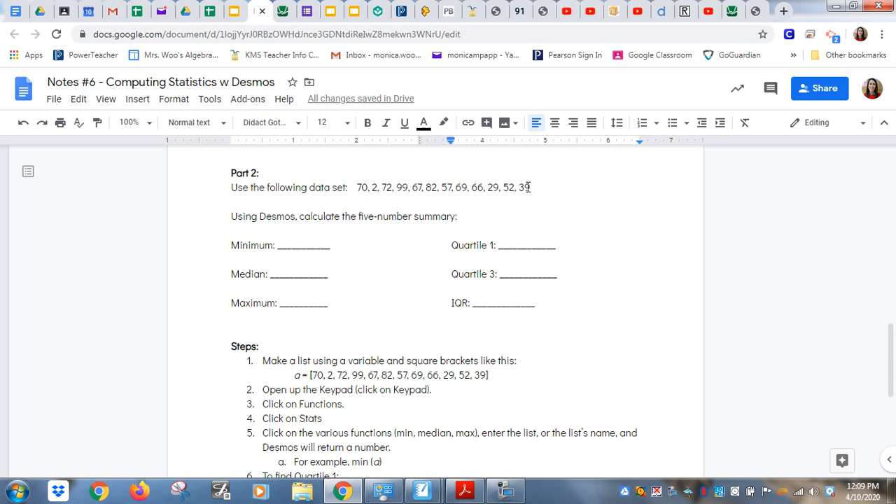
left_click_drag(532, 188, 355, 188)
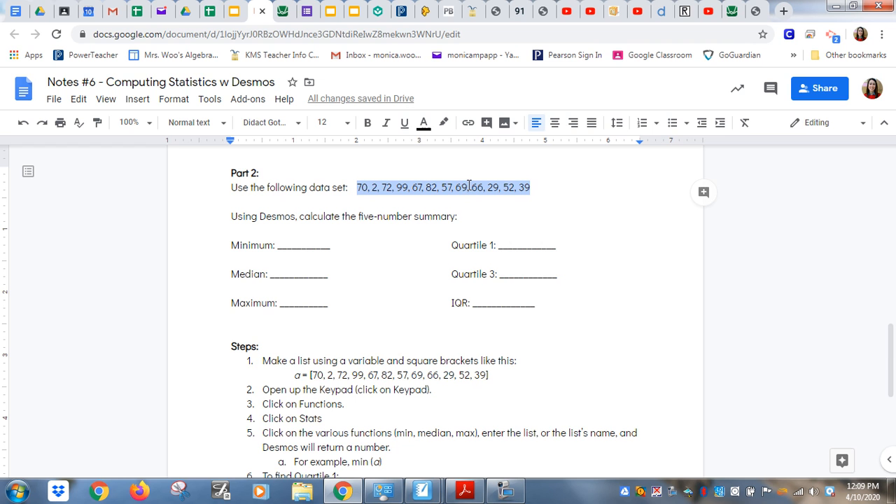
Return to Desmos and delete all the Part 1 expressions, including the definition of list a.
left_click(284, 12)
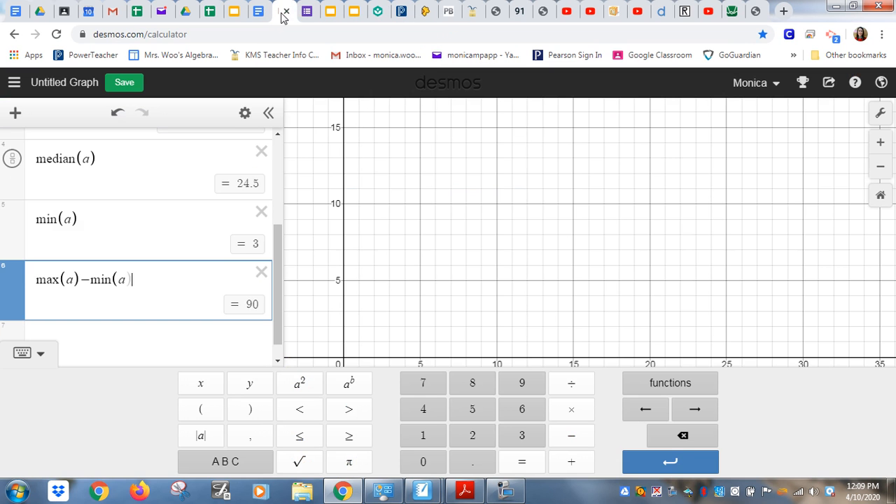
left_click(260, 272)
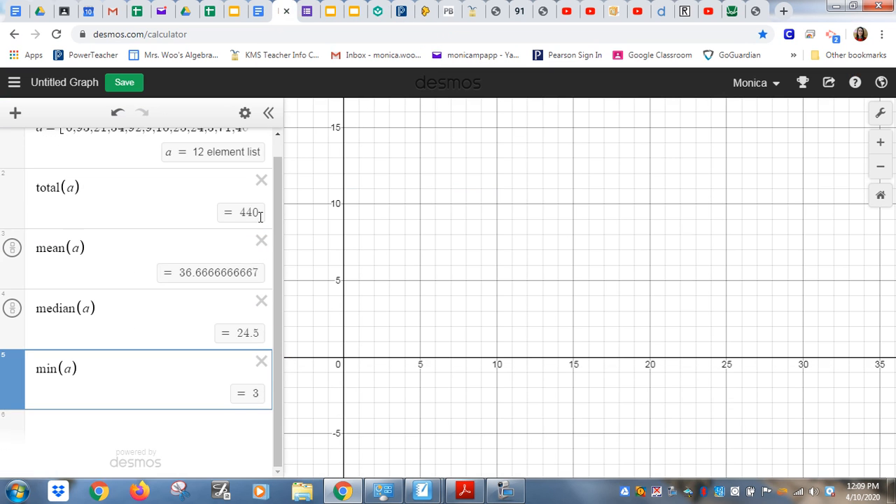
left_click(261, 361)
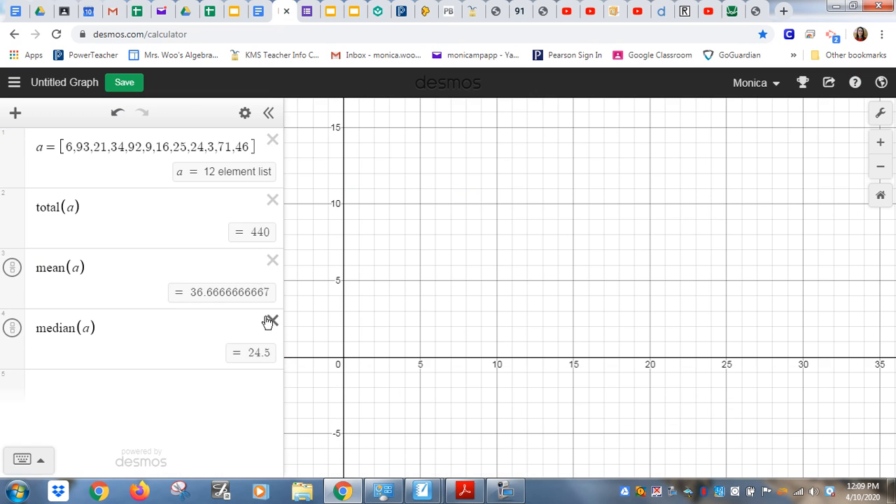
left_click(272, 320)
left_click(271, 266)
left_click(273, 203)
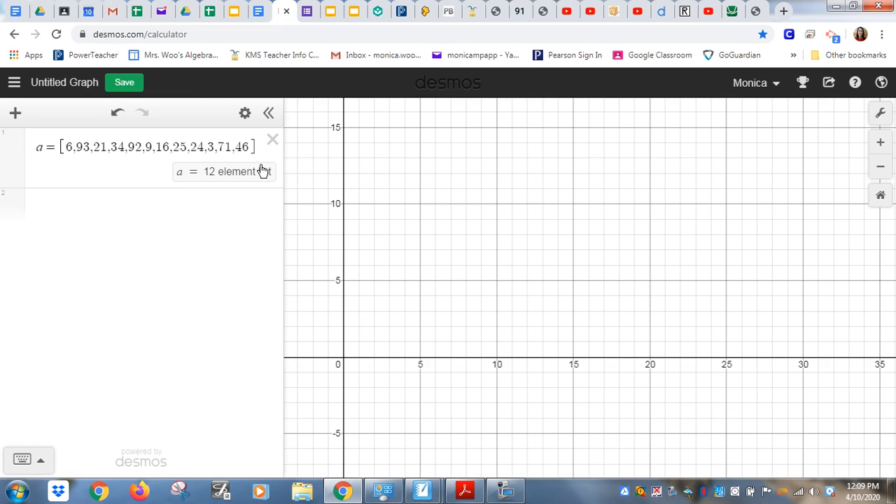
left_click(272, 143)
Define list a in the first expression as [70,2,72,99,67,82,57,69,66,29,52,39] and start a second expression.
left_click(58, 149)
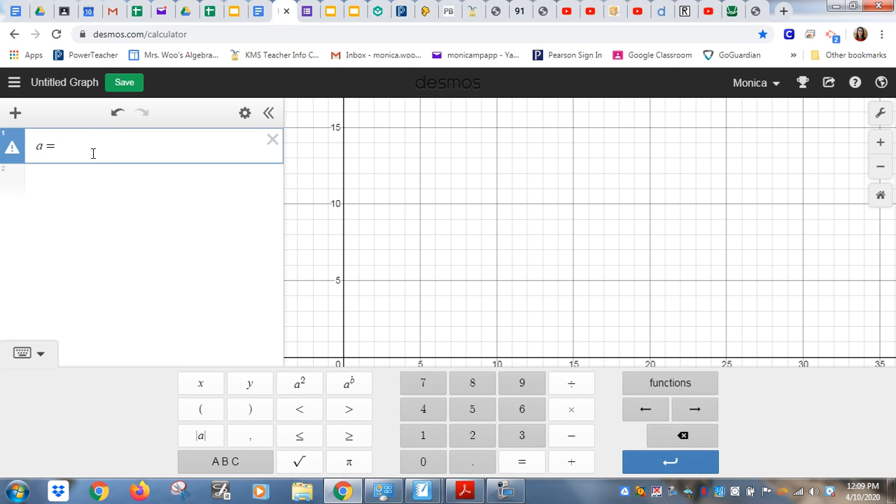
type("[")
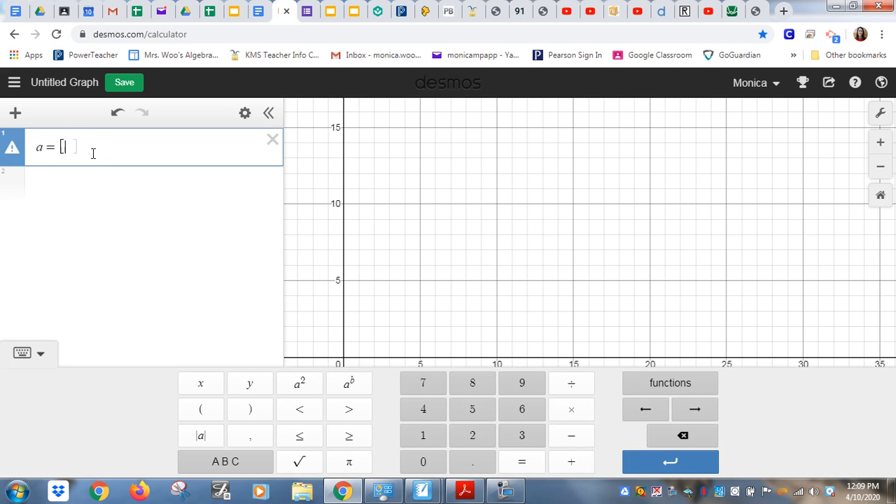
type("70,2,72,99,67,82,57,69,66,29,52,39")
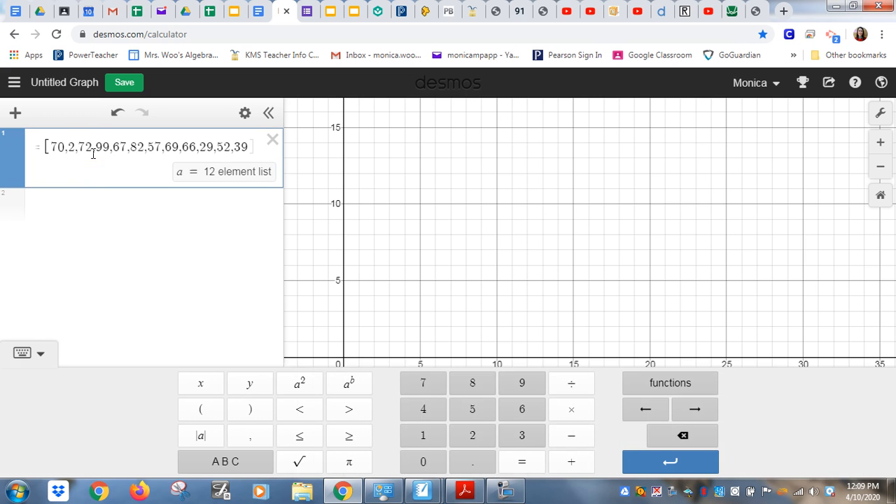
left_click(73, 203)
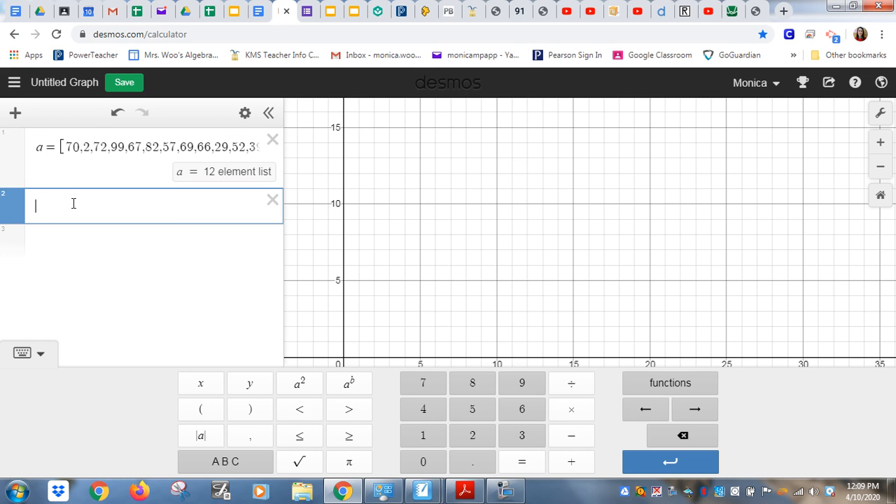
Compute min(a) in the second Desmos expression, switch to the Google Docs notes, and fill in the Part 2 Minimum blank with 2.
left_click(257, 11)
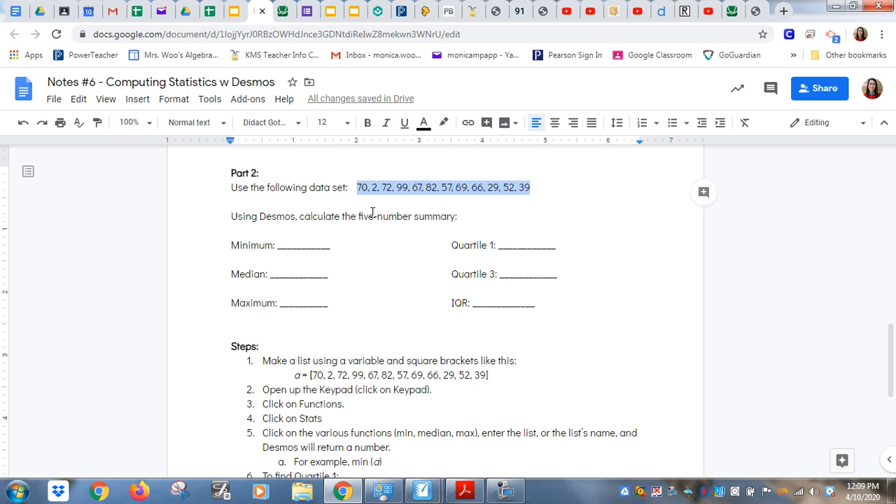
left_click(282, 10)
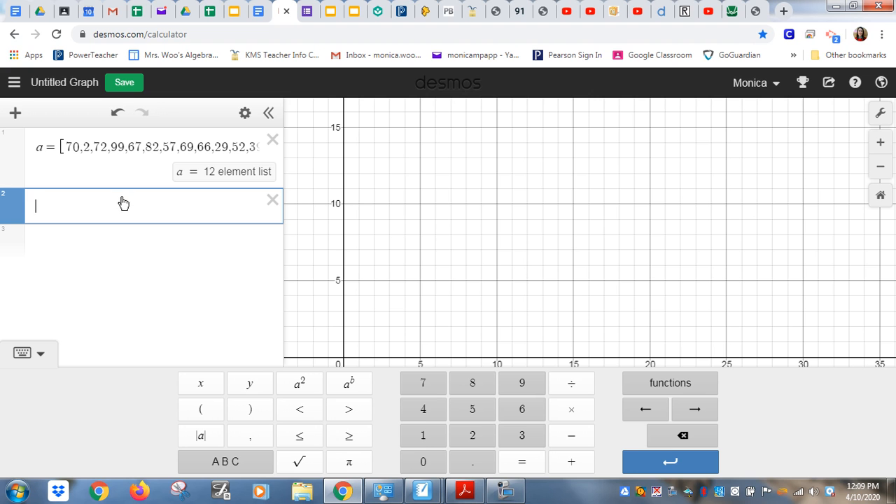
left_click(669, 386)
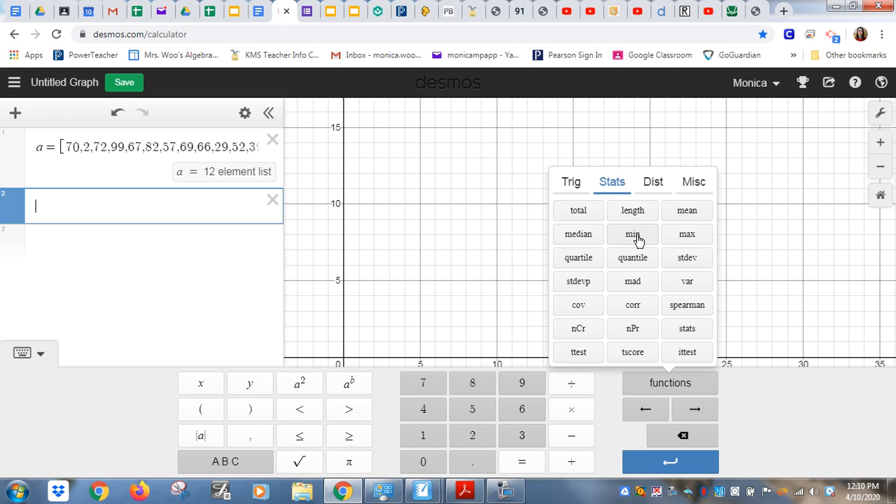
left_click(633, 234)
type("a")
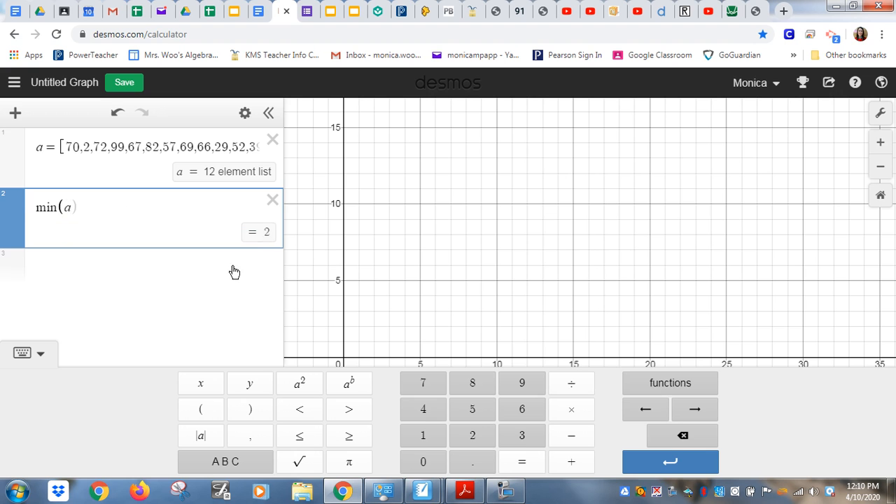
left_click(257, 11)
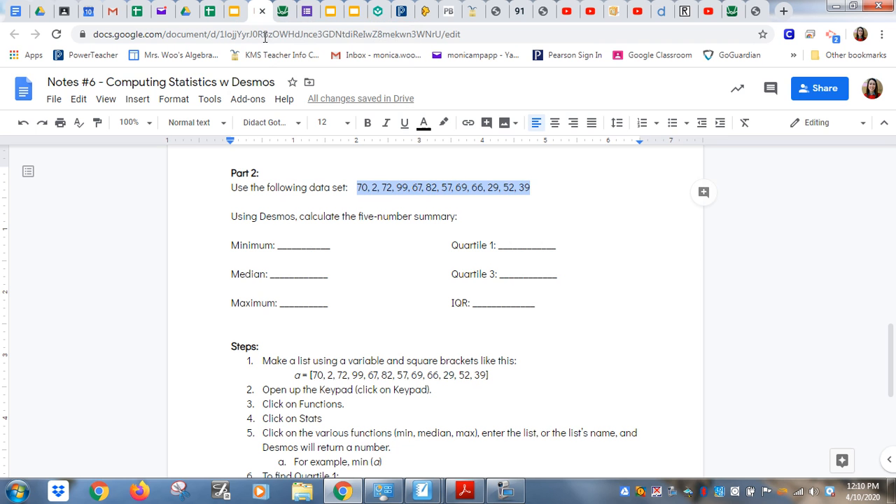
left_click(296, 245)
type("2")
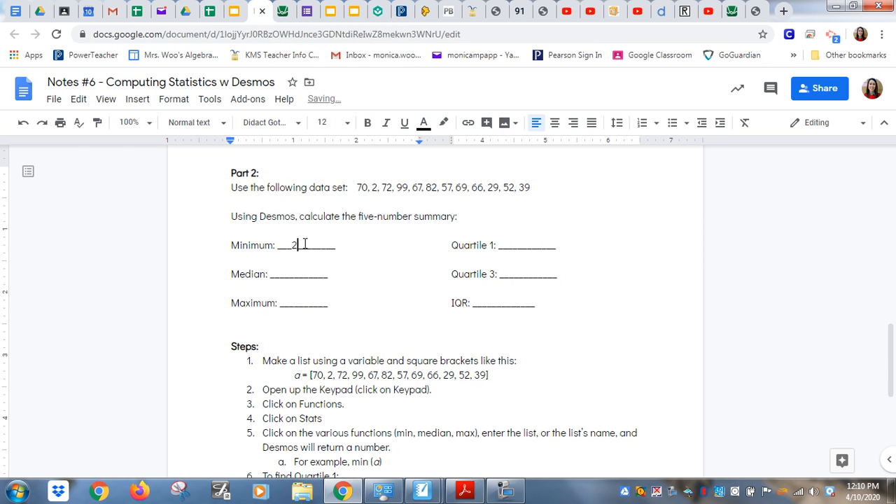
Return to Desmos to compute median(a) in a new expression, and fill in the Part 2 Median blank in the notes with 66.5.
left_click(284, 11)
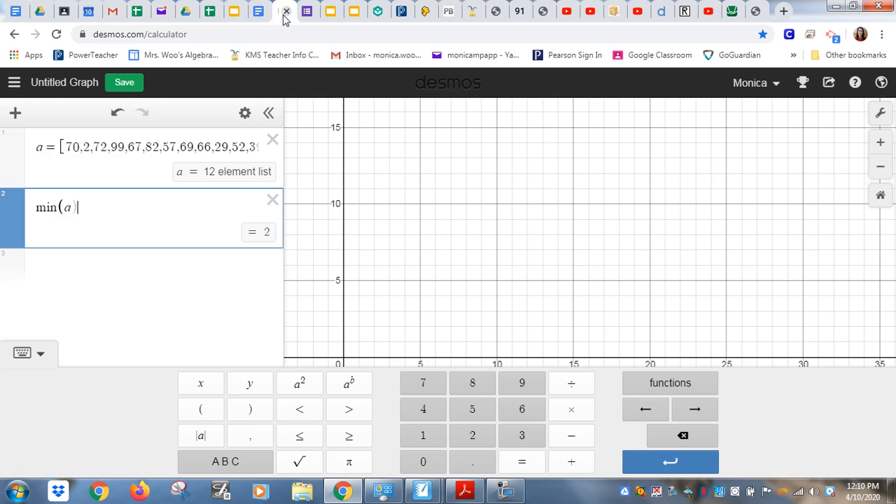
left_click(86, 278)
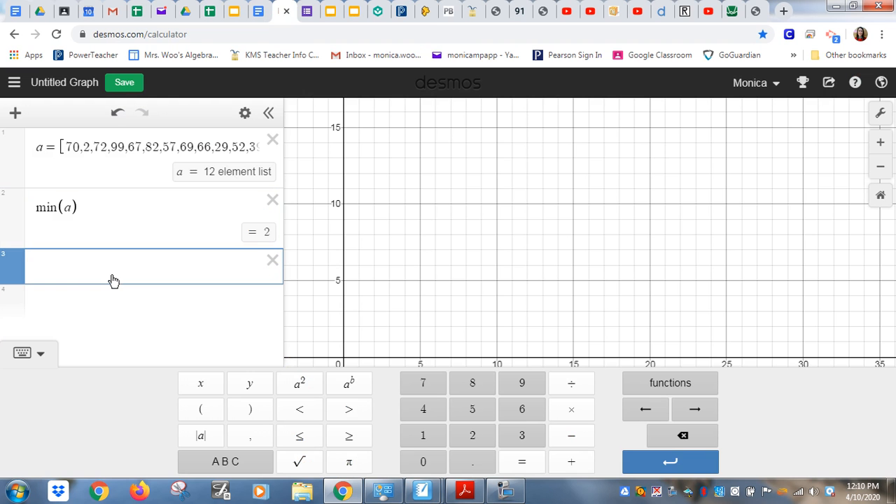
left_click(683, 383)
left_click(578, 234)
type("an(a")
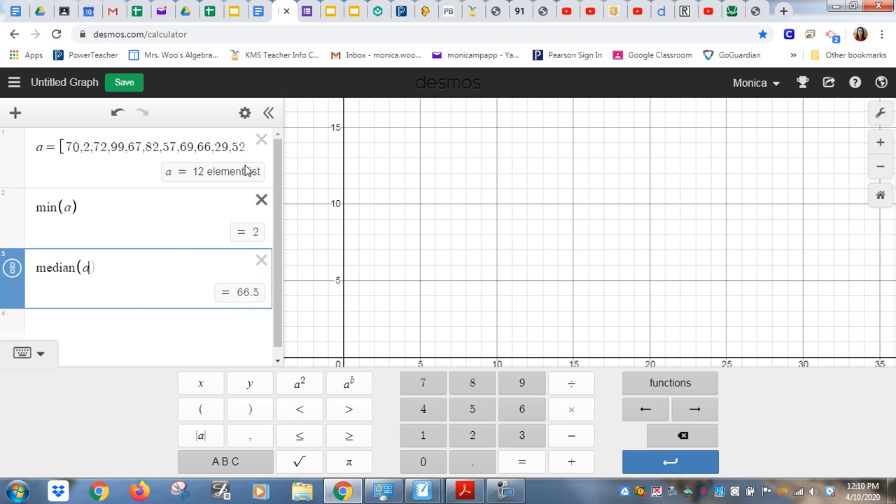
left_click(257, 12)
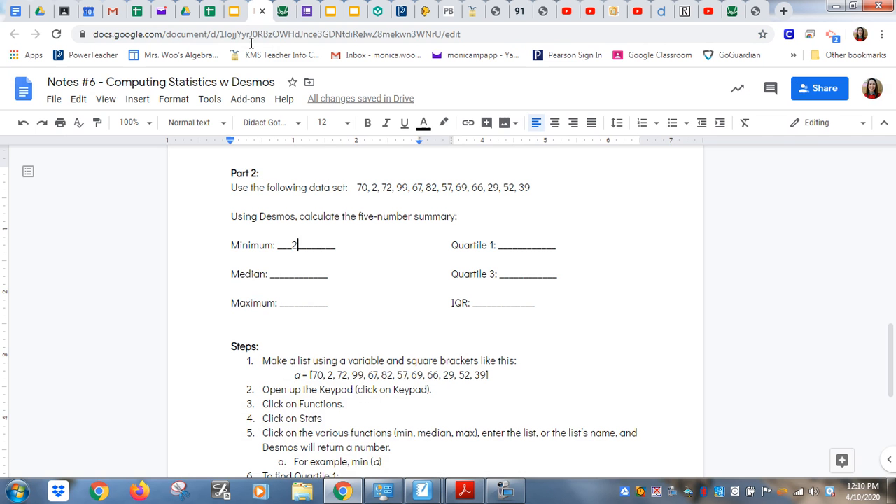
left_click(289, 276)
type("66.5")
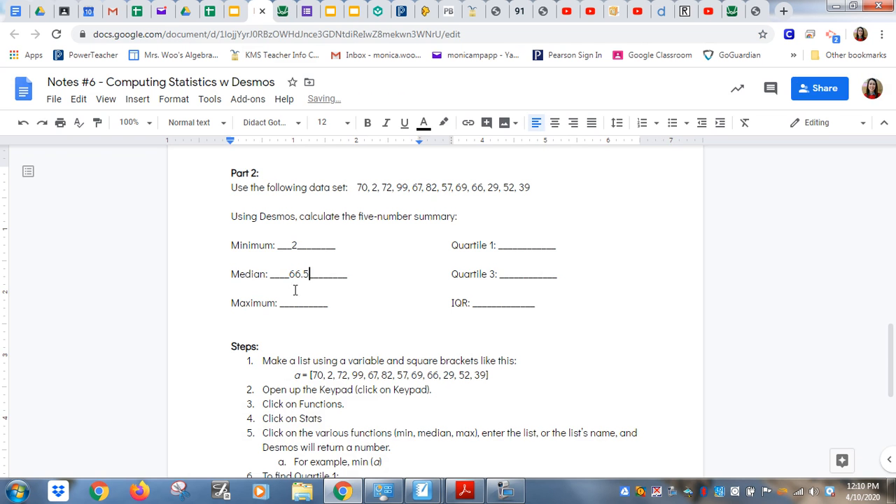
Compute max(a) in a fourth Desmos expression, and enter 99 in the Part 2 Maximum blank of the notes.
left_click(283, 12)
left_click(156, 329)
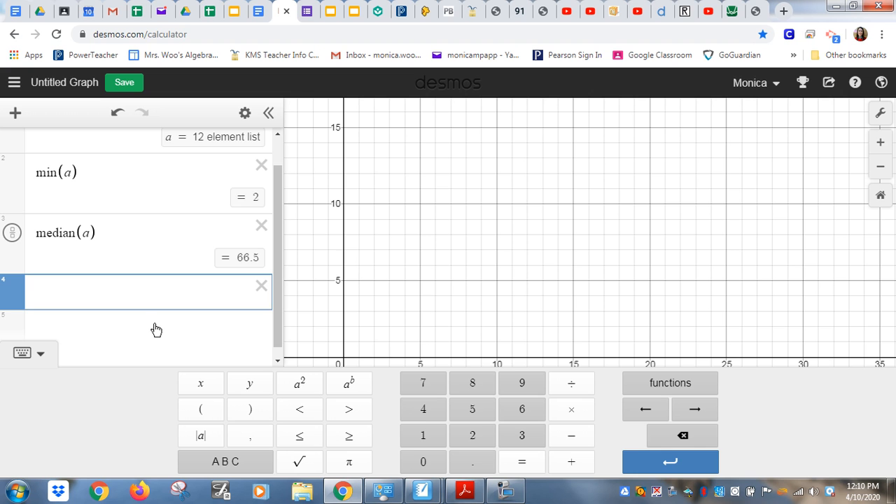
type("max")
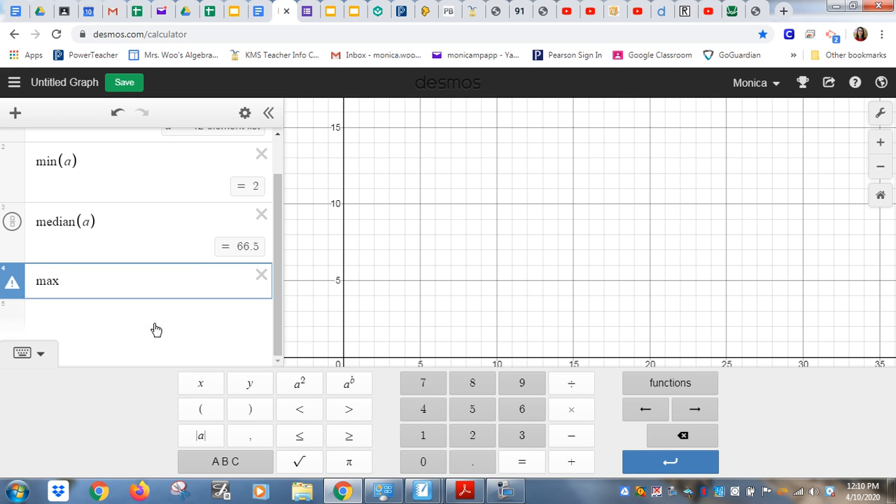
type("(a")
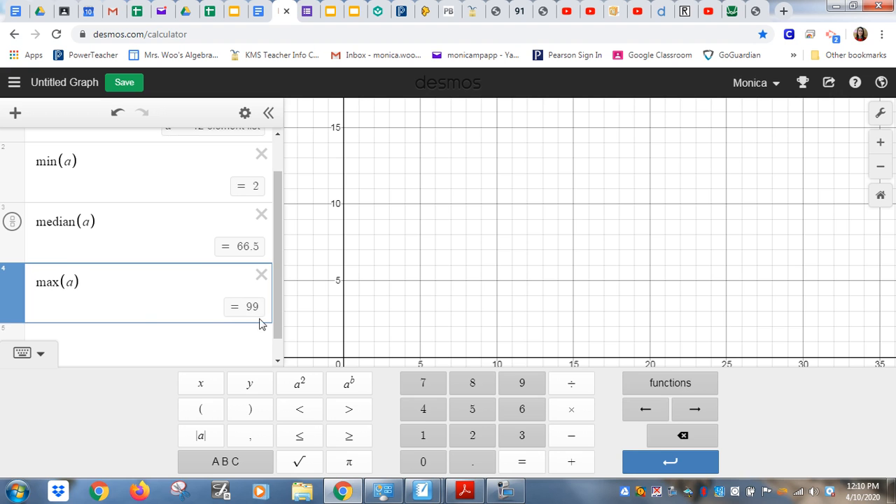
left_click(256, 11)
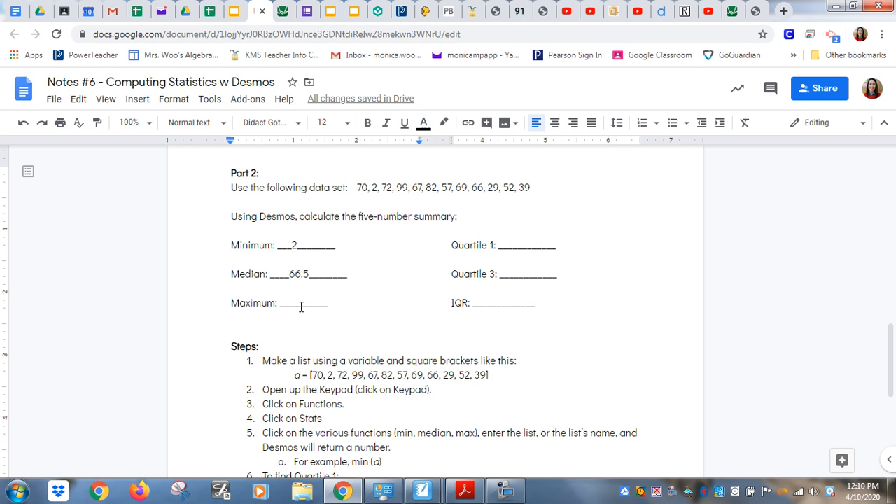
type("99")
Add the expression quartile(a,1) in Desmos, and fill in the Quartile 1 blank in the notes with 45.5.
left_click(285, 17)
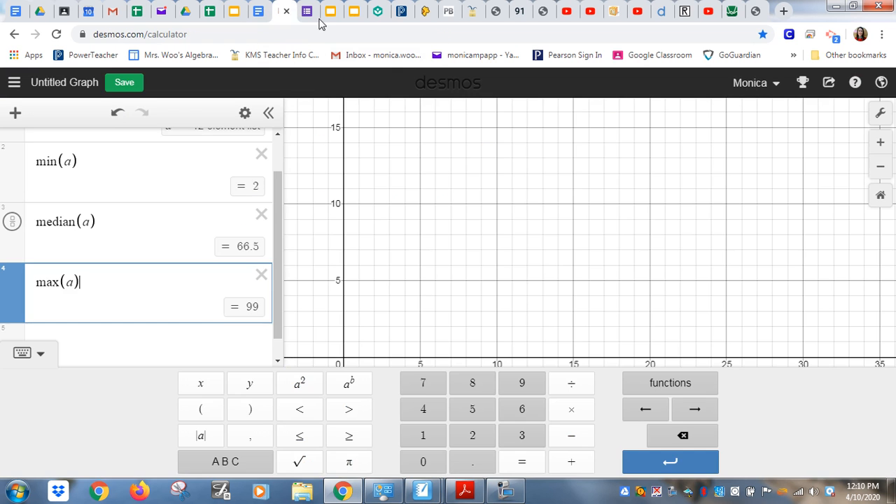
left_click(105, 337)
left_click(655, 385)
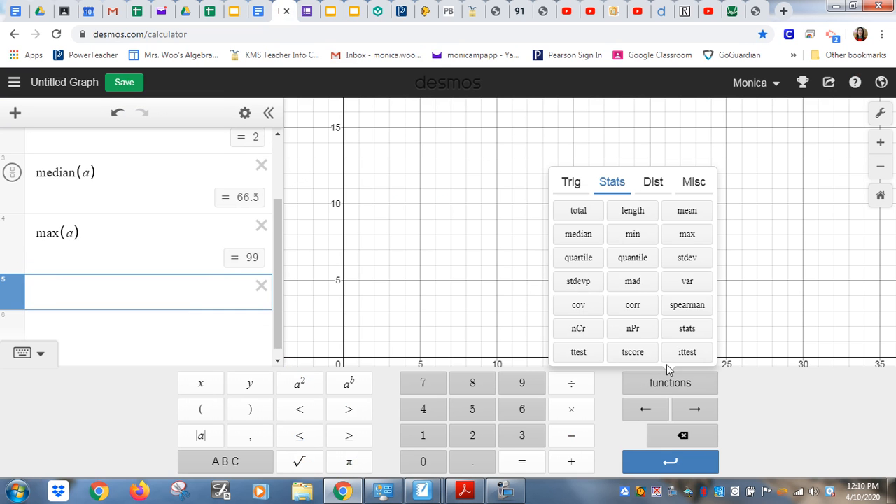
left_click(578, 261)
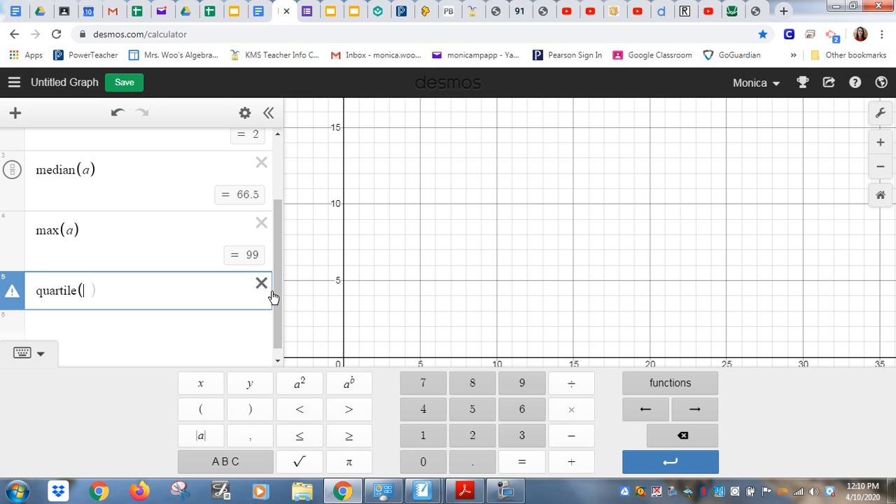
type("a,1")
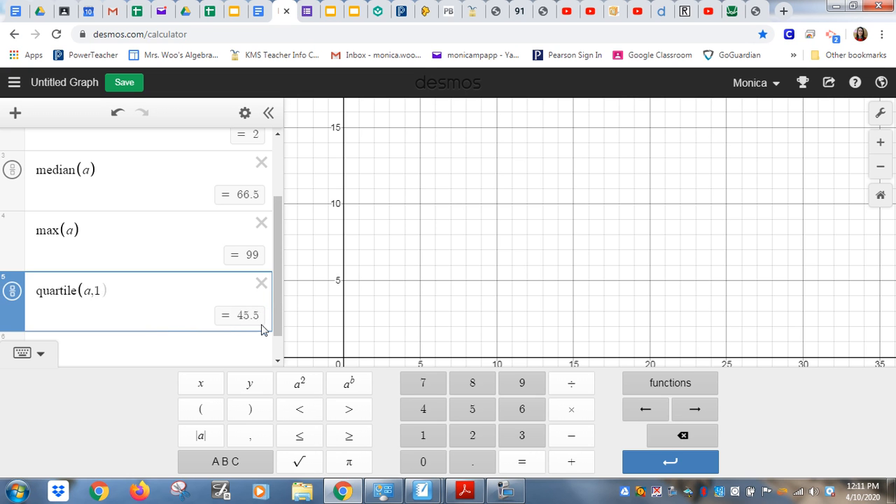
left_click(258, 15)
left_click(520, 244)
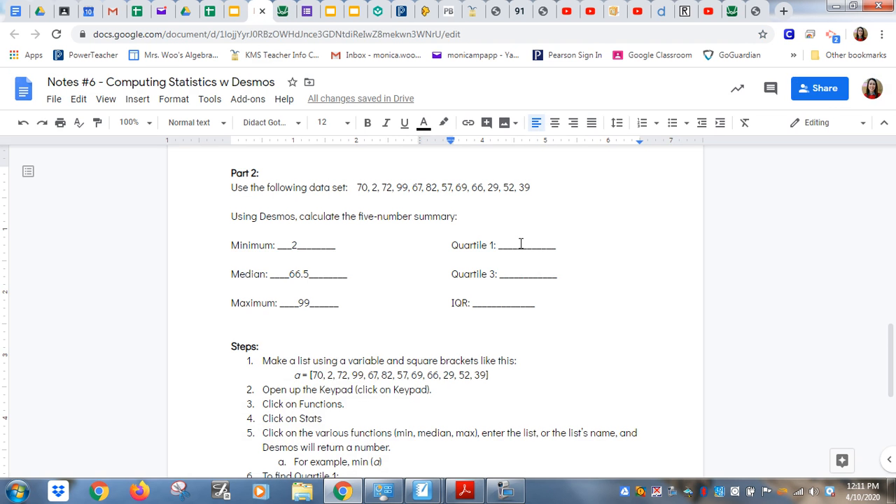
type("45.5")
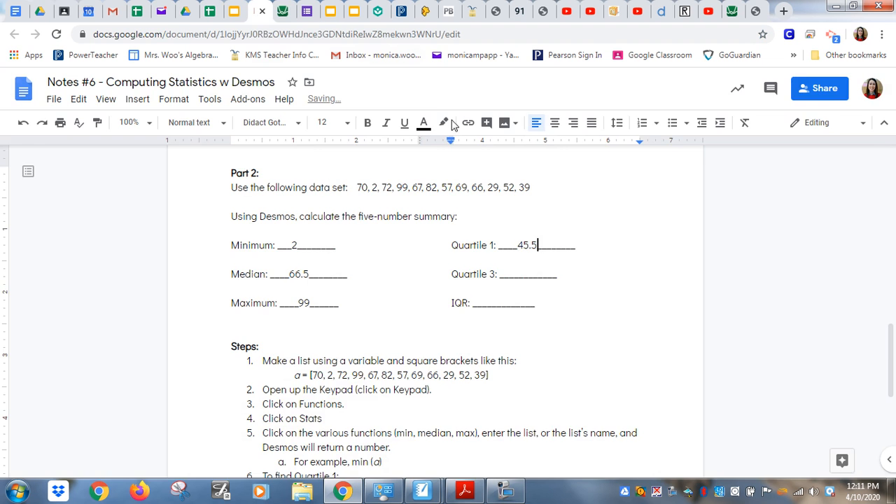
Add the expression quartile(a,3) in Desmos, and fill in the Quartile 3 blank in the notes with 71.
left_click(283, 10)
left_click(73, 347)
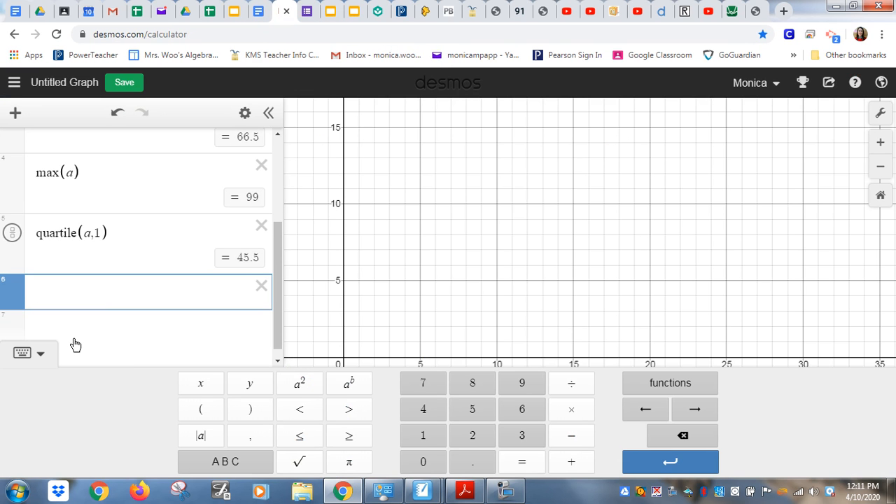
left_click(668, 389)
left_click(578, 258)
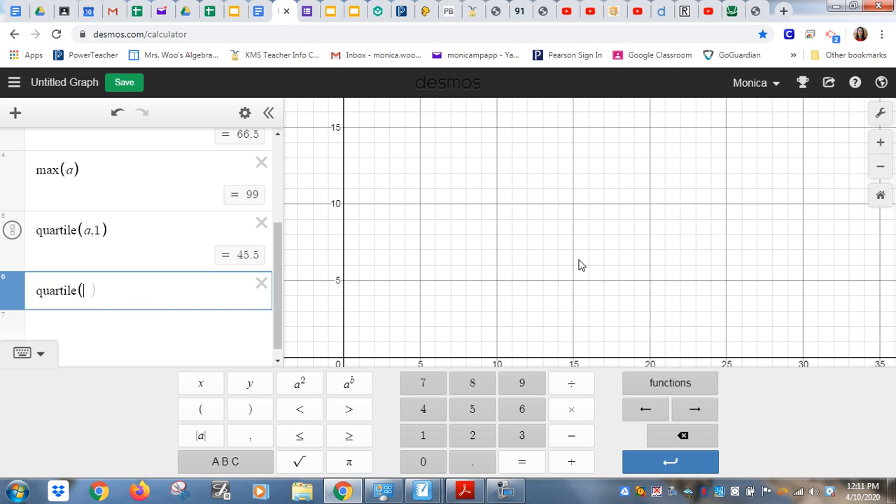
mouse_move(13, 302)
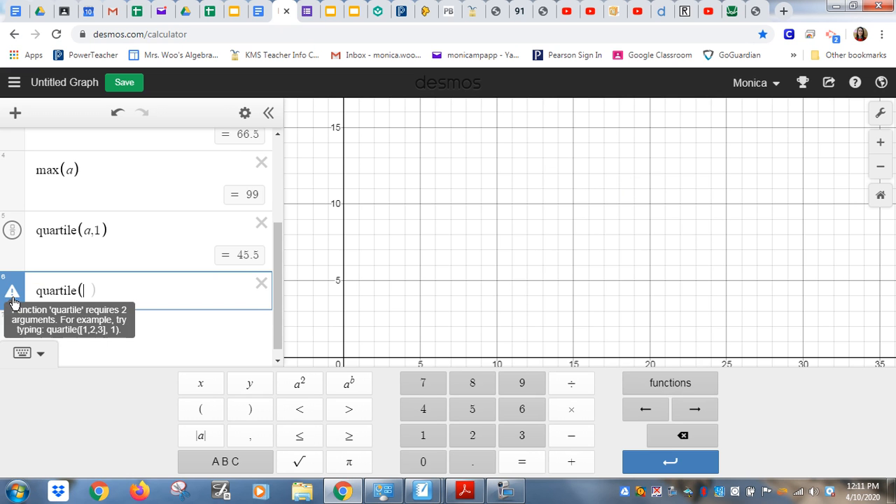
type("a,")
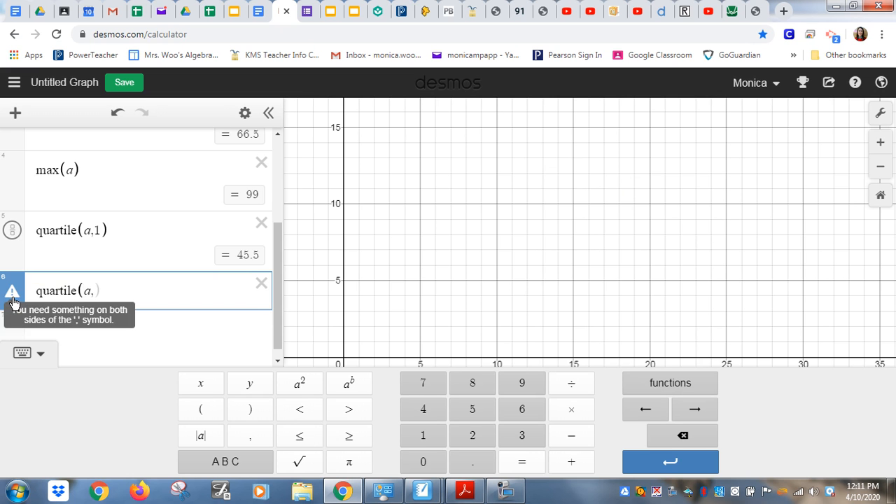
type("3")
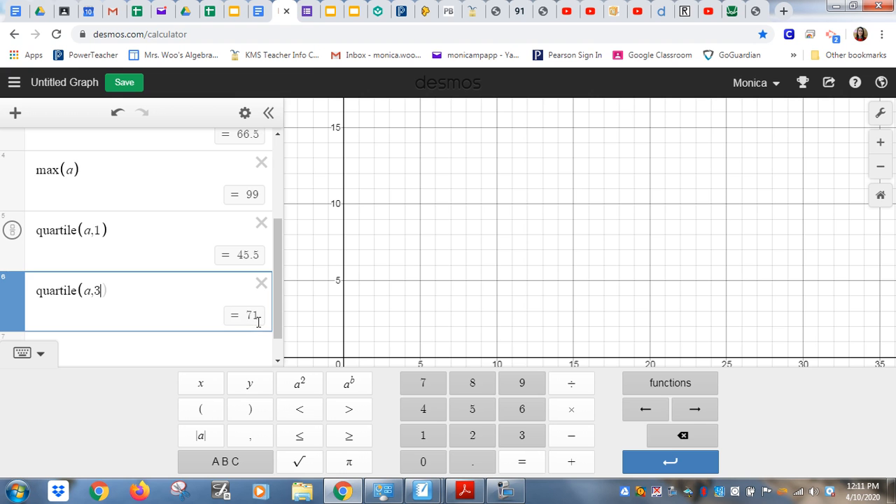
left_click(260, 16)
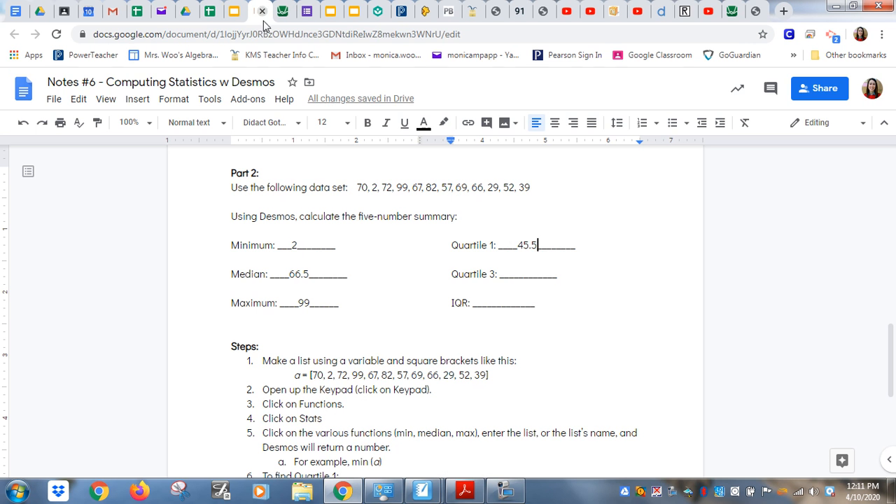
left_click(516, 275)
type("71")
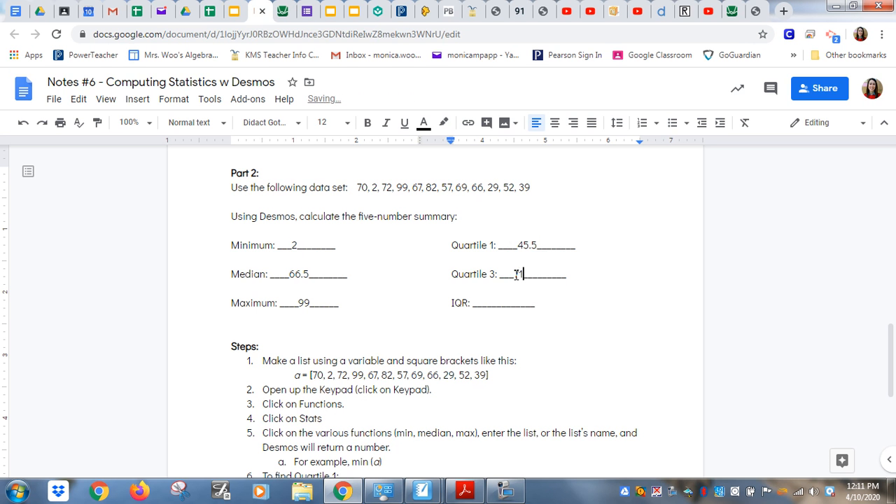
Place the cursor in the Part 2 IQR blank, then switch to Desmos and extend the quartile(a,3) expression to quartile(a,3)−quartile(a,1).
left_click(486, 304)
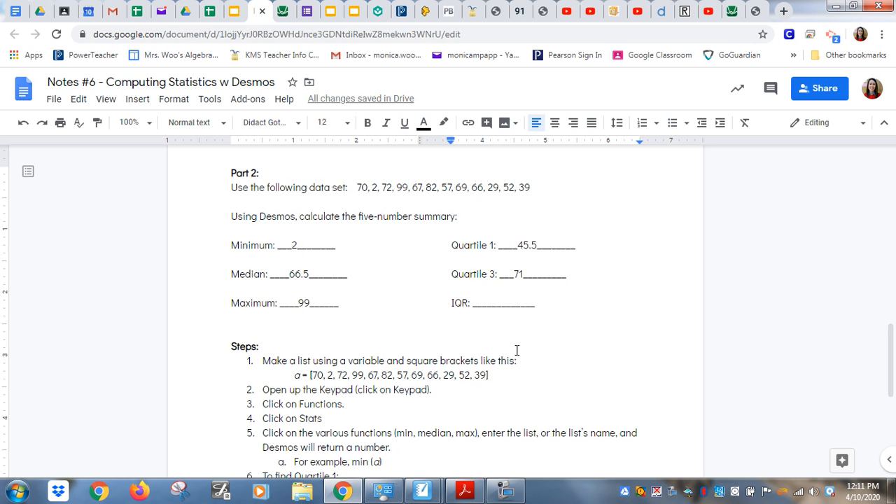
scroll(486, 311, "down", 2)
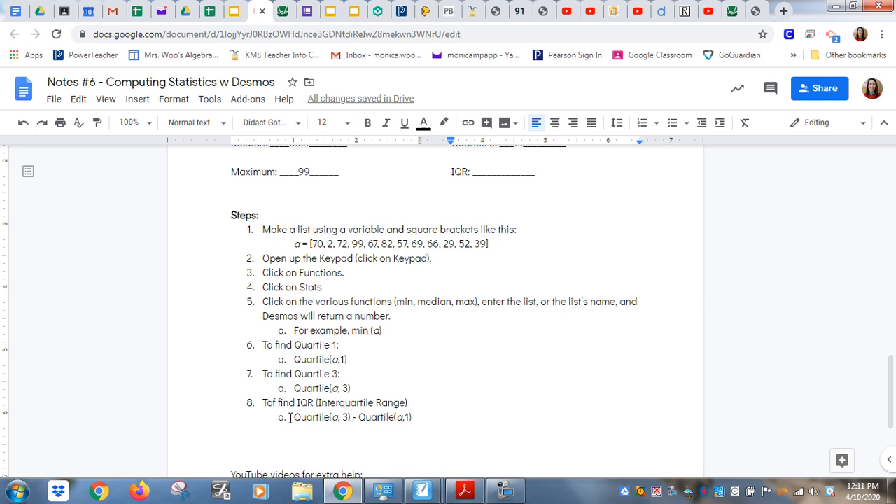
left_click(282, 11)
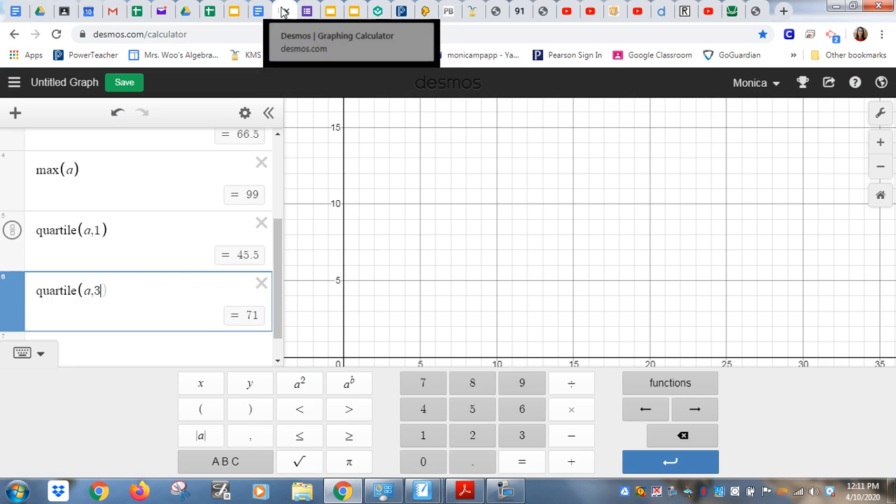
left_click(88, 347)
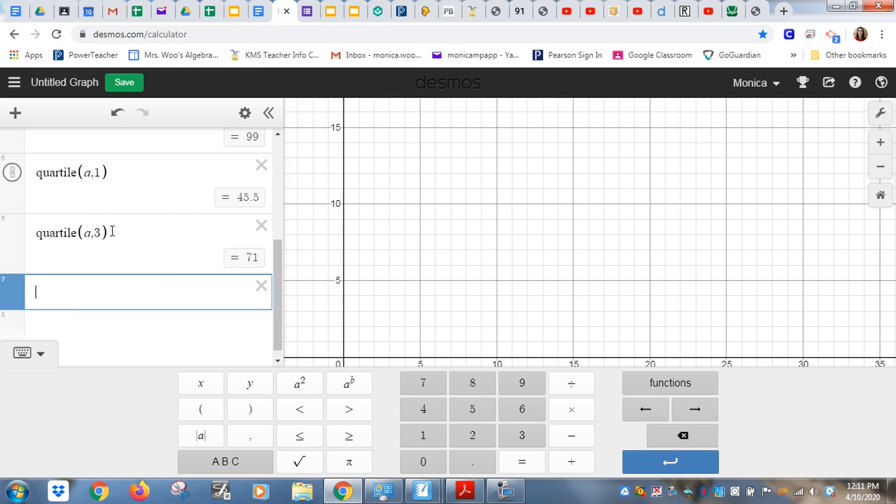
left_click(112, 233)
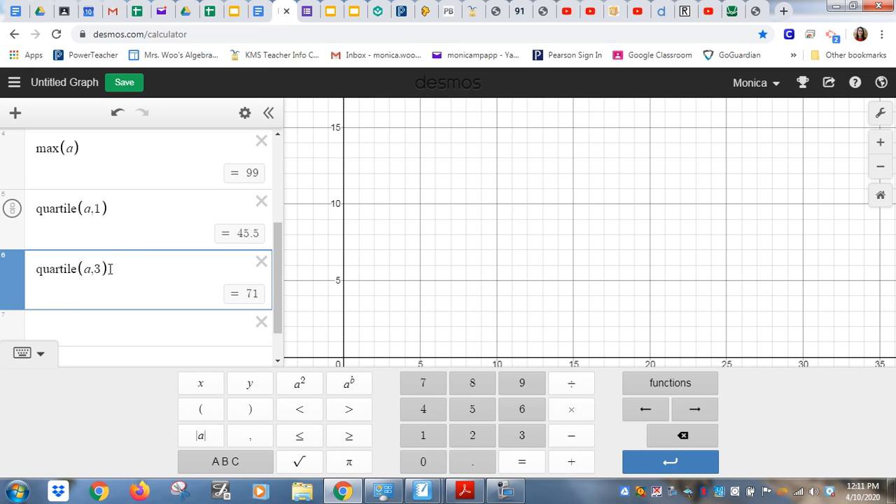
type("-")
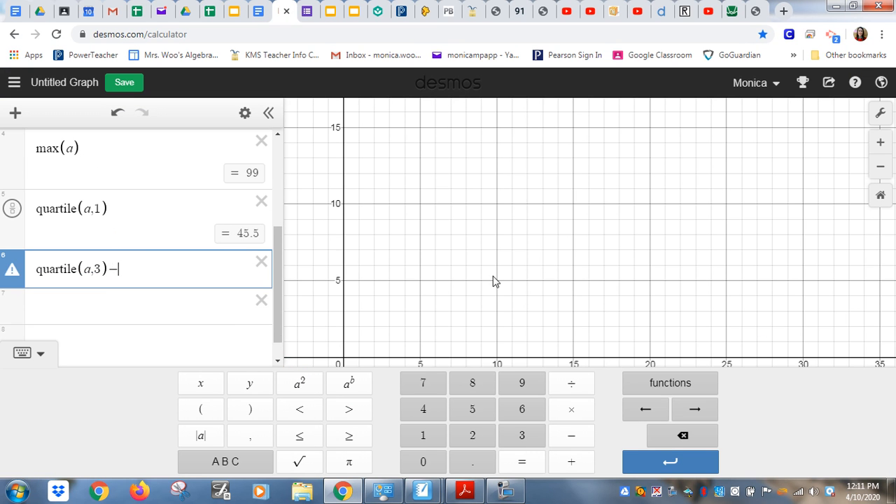
left_click(679, 393)
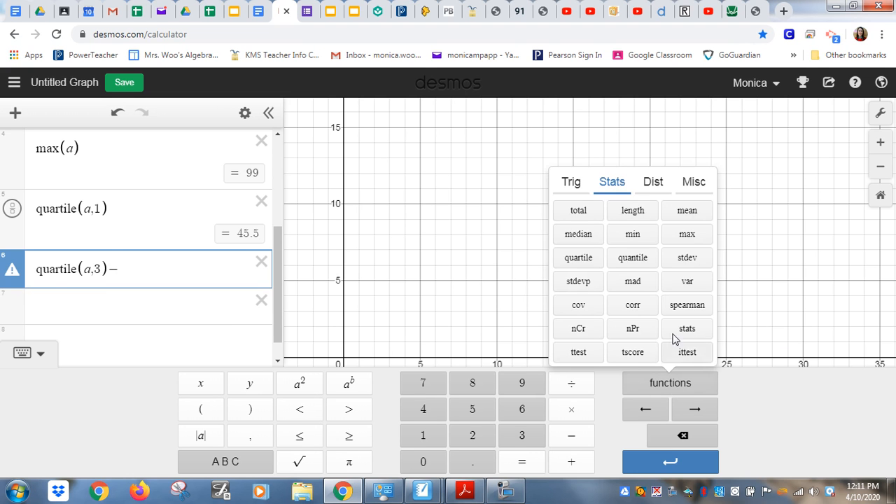
left_click(578, 259)
type("artile(a")
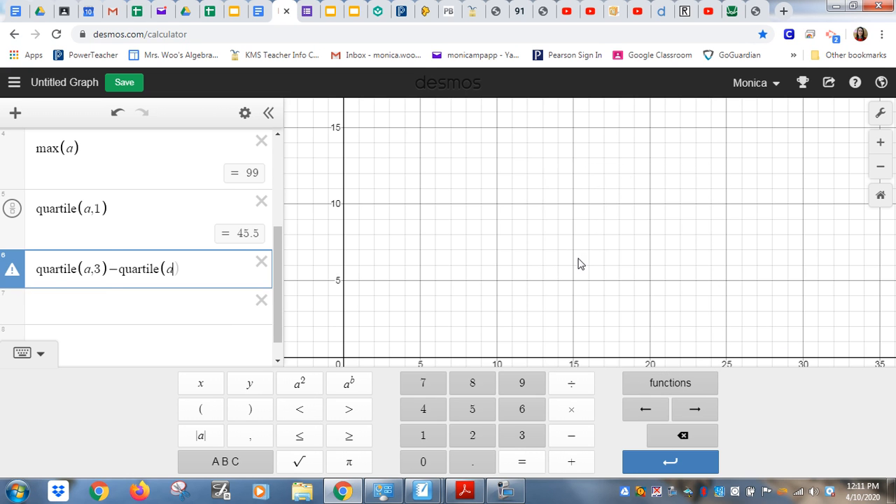
type(",1")
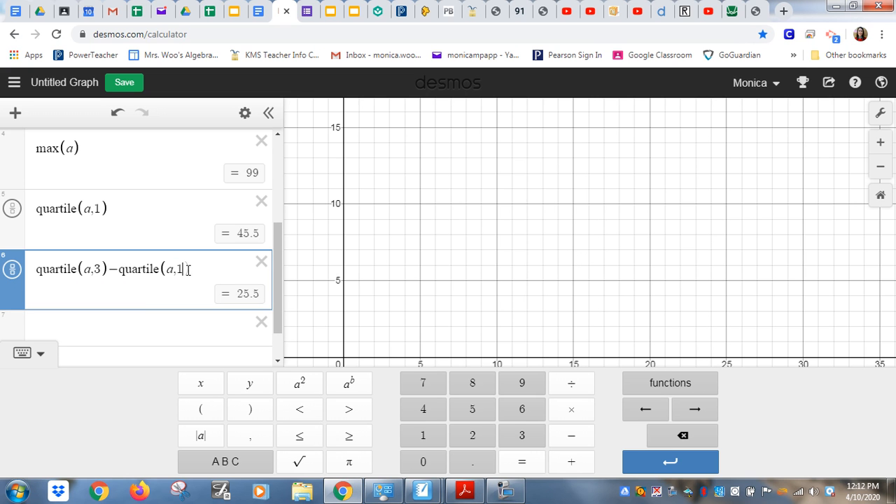
Replace the subtracted quartile(a,1) in the IQR expression with the number 45.5.
key("BackSpace")
key("BackSpace")
key("BackSpace")
key("BackSpace")
key("BackSpace")
key("BackSpace")
key("BackSpace")
key("BackSpace")
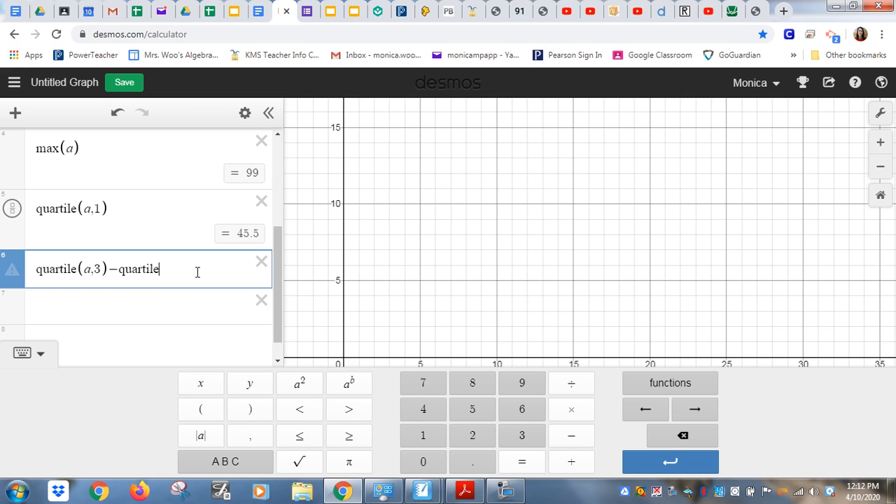
key("BackSpace")
key("BackSpace")
key("BackSpace")
key("BackSpace")
type("45.5")
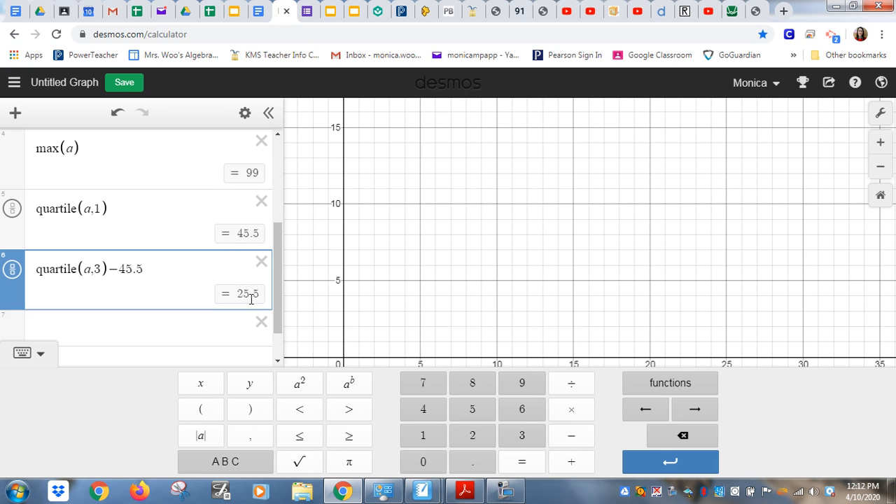
Put quartile(a,1) back in place of 45.5 in the Desmos expression, and fill in the Part 2 IQR blank in the notes with 25.5.
left_click_drag(143, 269, 121, 269)
type("quart")
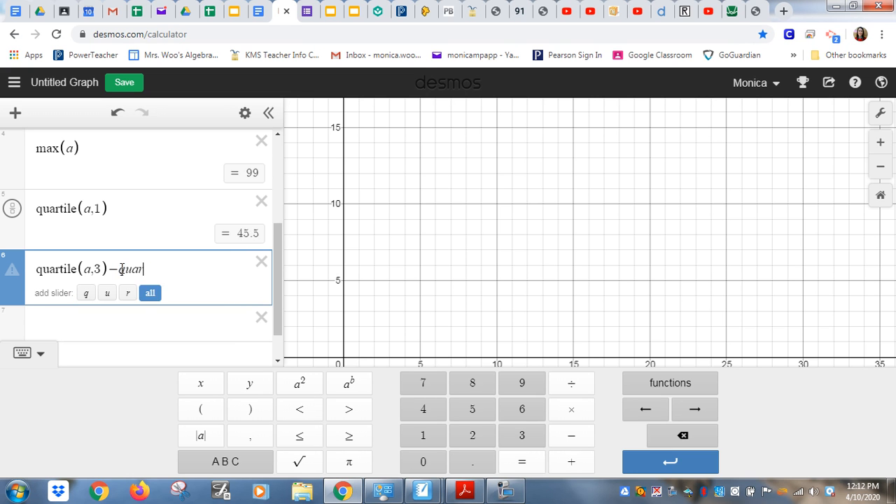
type("ile(a,")
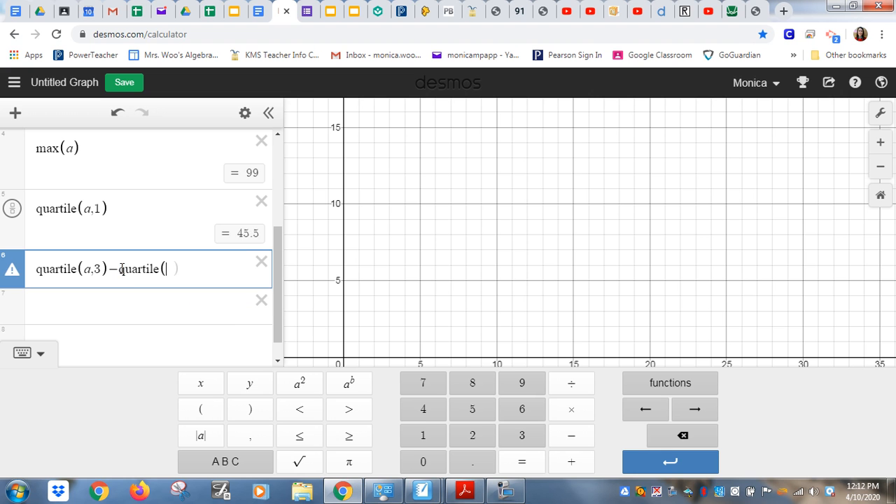
type("1)")
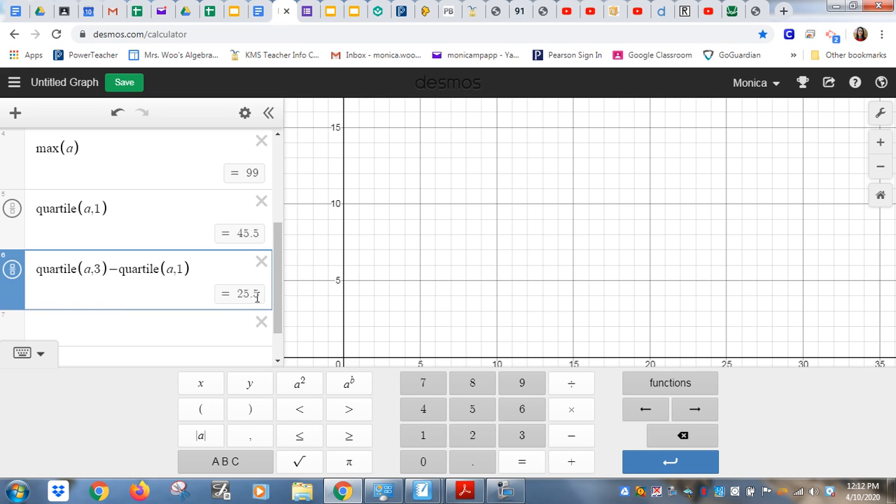
left_click(256, 11)
type("25.5_________")
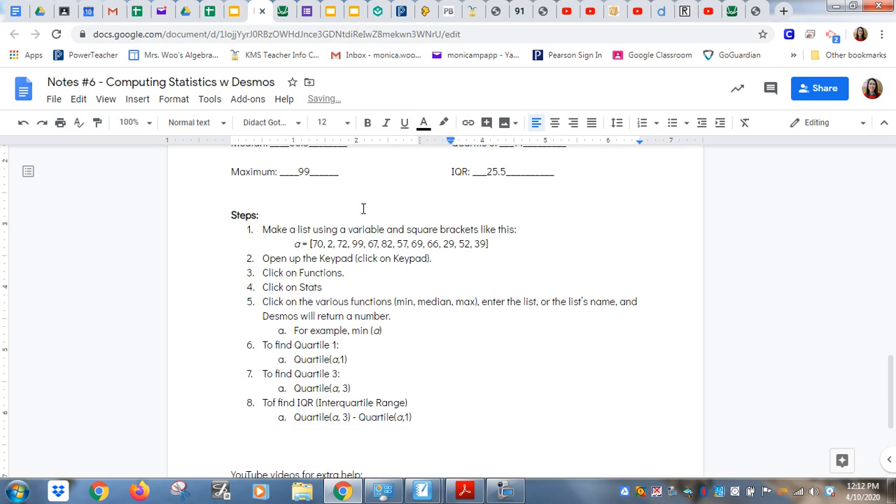
Review the Part 2 answers, the written steps and the YouTube help links at the end of the notes.
scroll(362, 212, "down", 3)
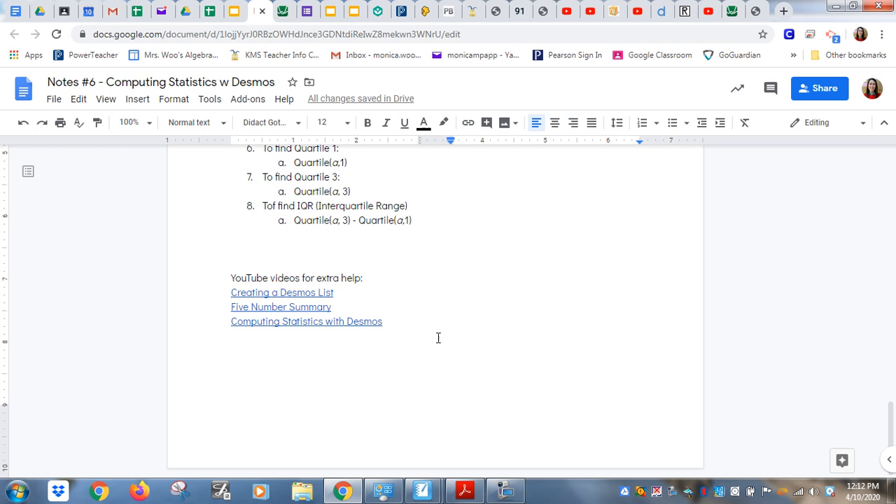
scroll(435, 325, "up", 4)
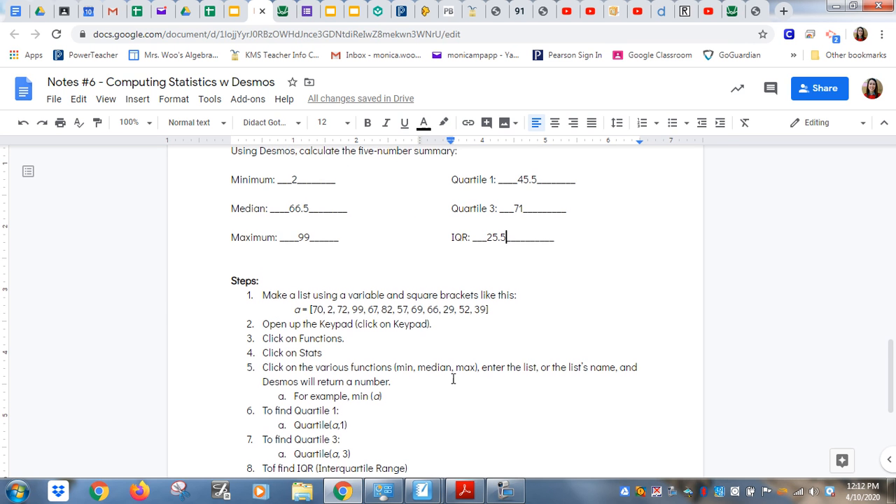
scroll(392, 347, "up", 3)
scroll(390, 350, "down", 7)
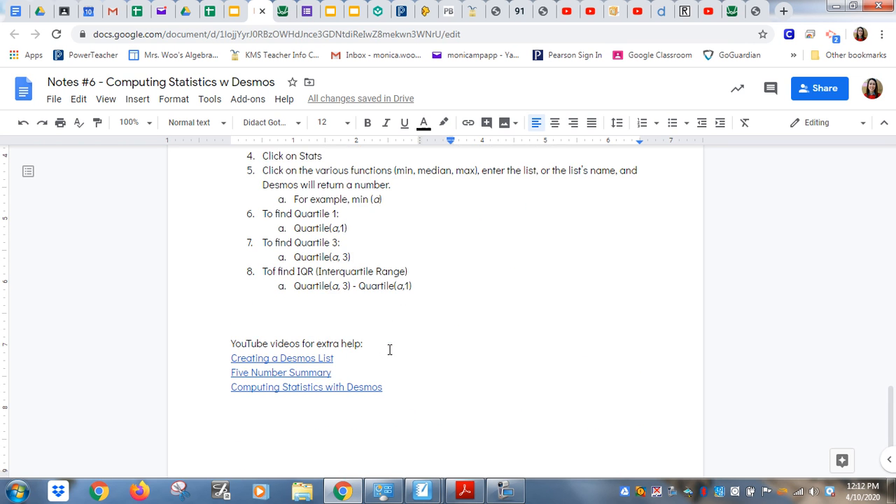
scroll(385, 343, "up", 1)
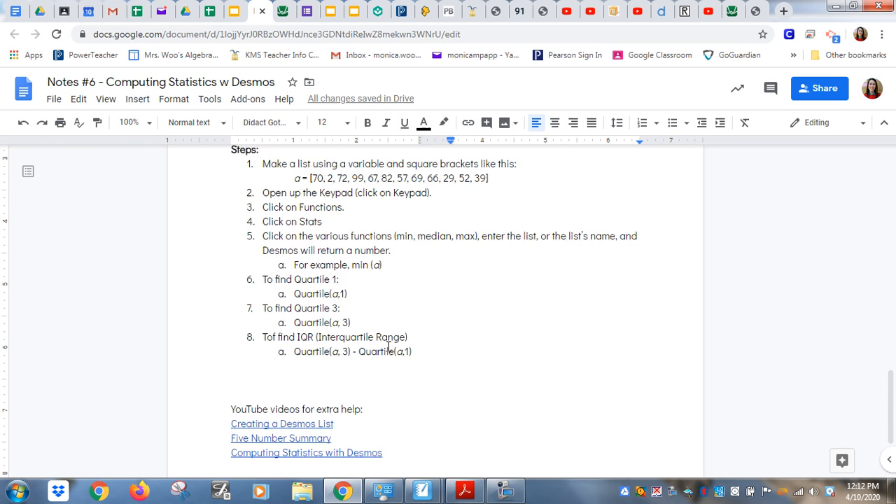
scroll(385, 343, "down", 1)
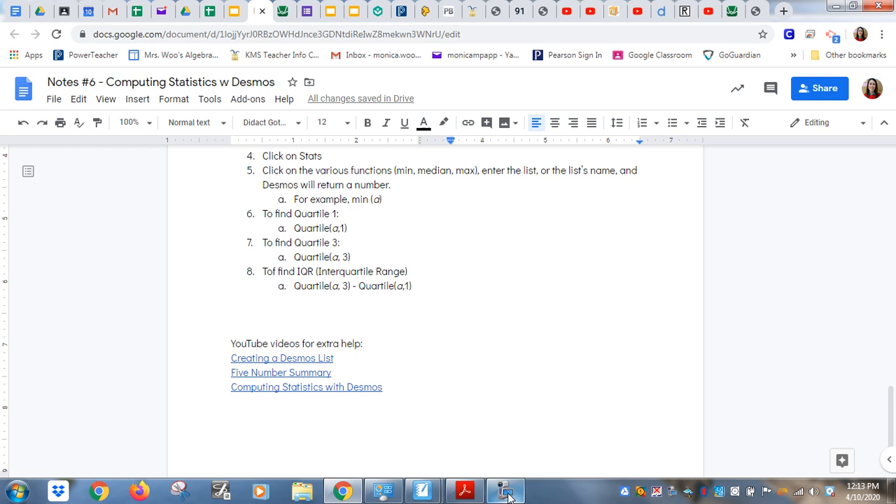
mouse_move(508, 496)
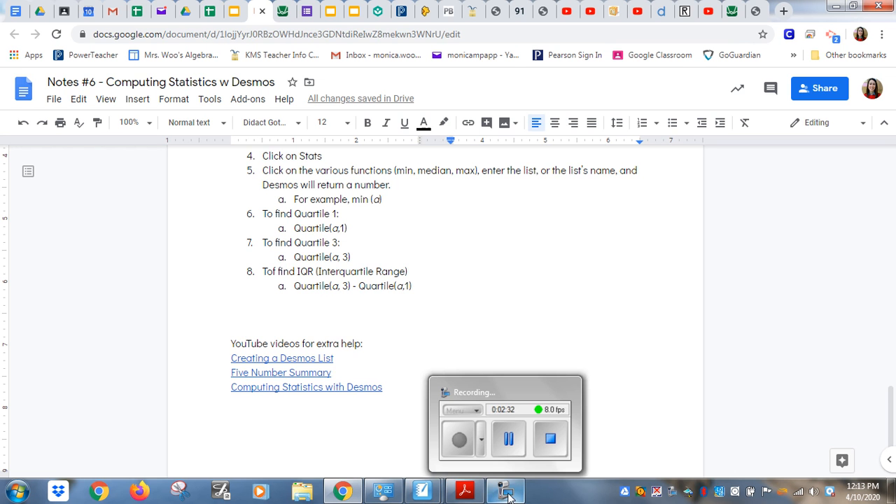